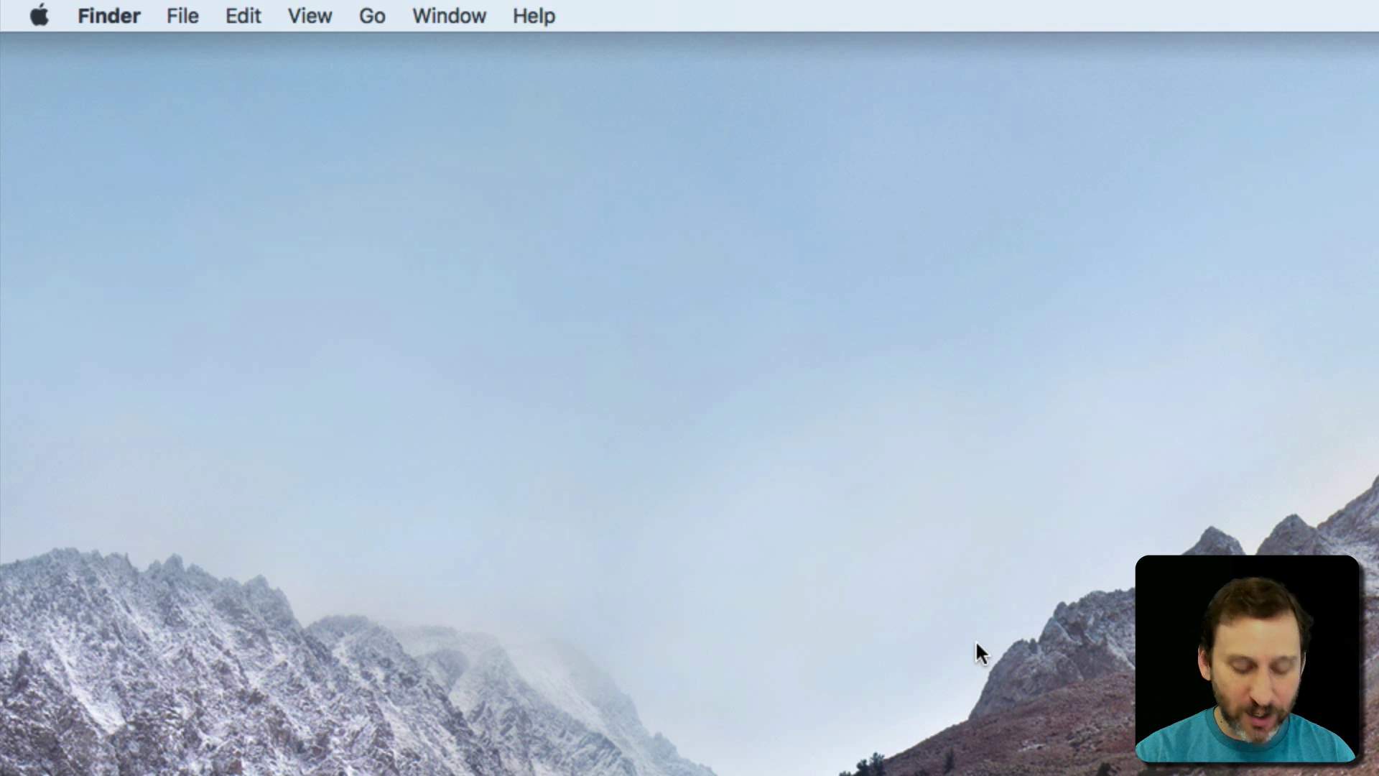
- Launch Stickies through a Spotlight search for 'stick', revealing the blue and yellow welcome notes
{"action": "key", "text": "super+space"}
{"action": "type", "text": "stick"}
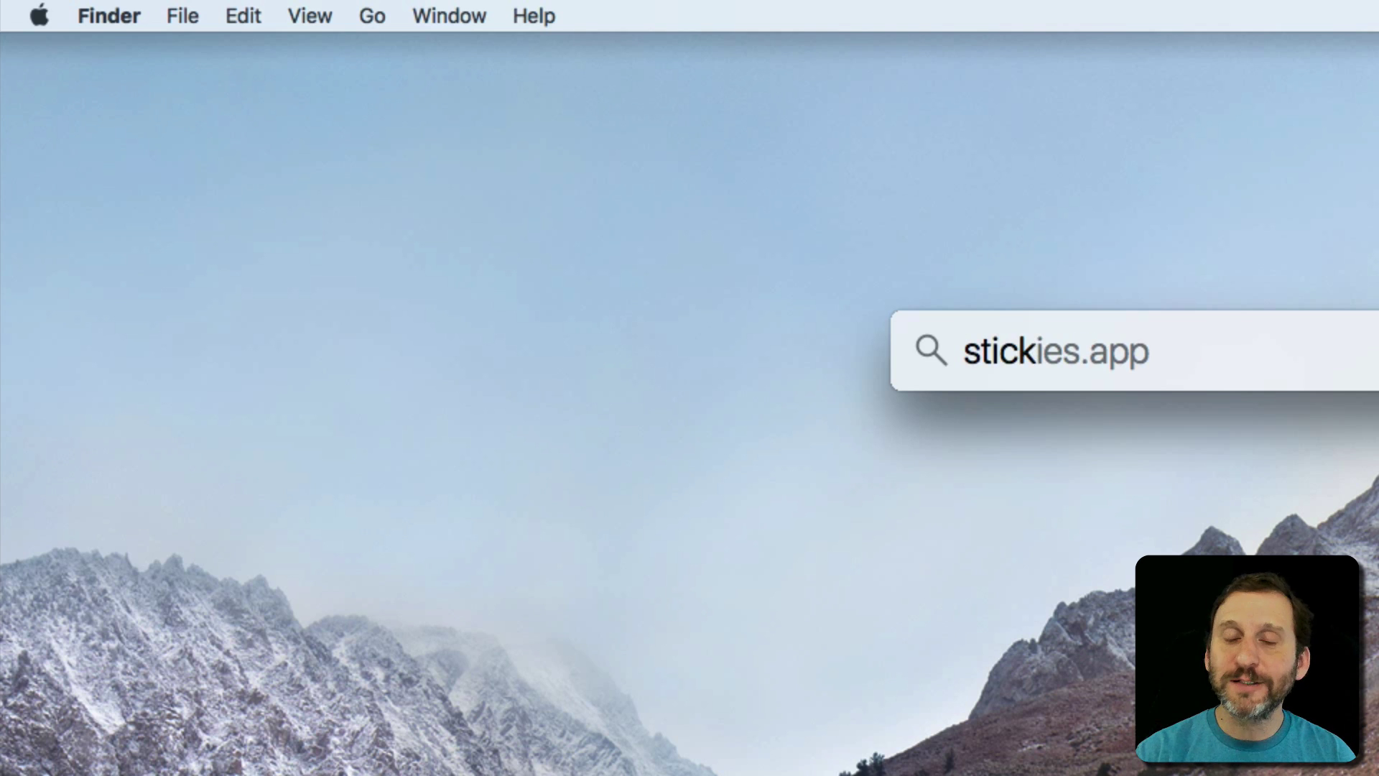
{"action": "key", "text": "Return"}
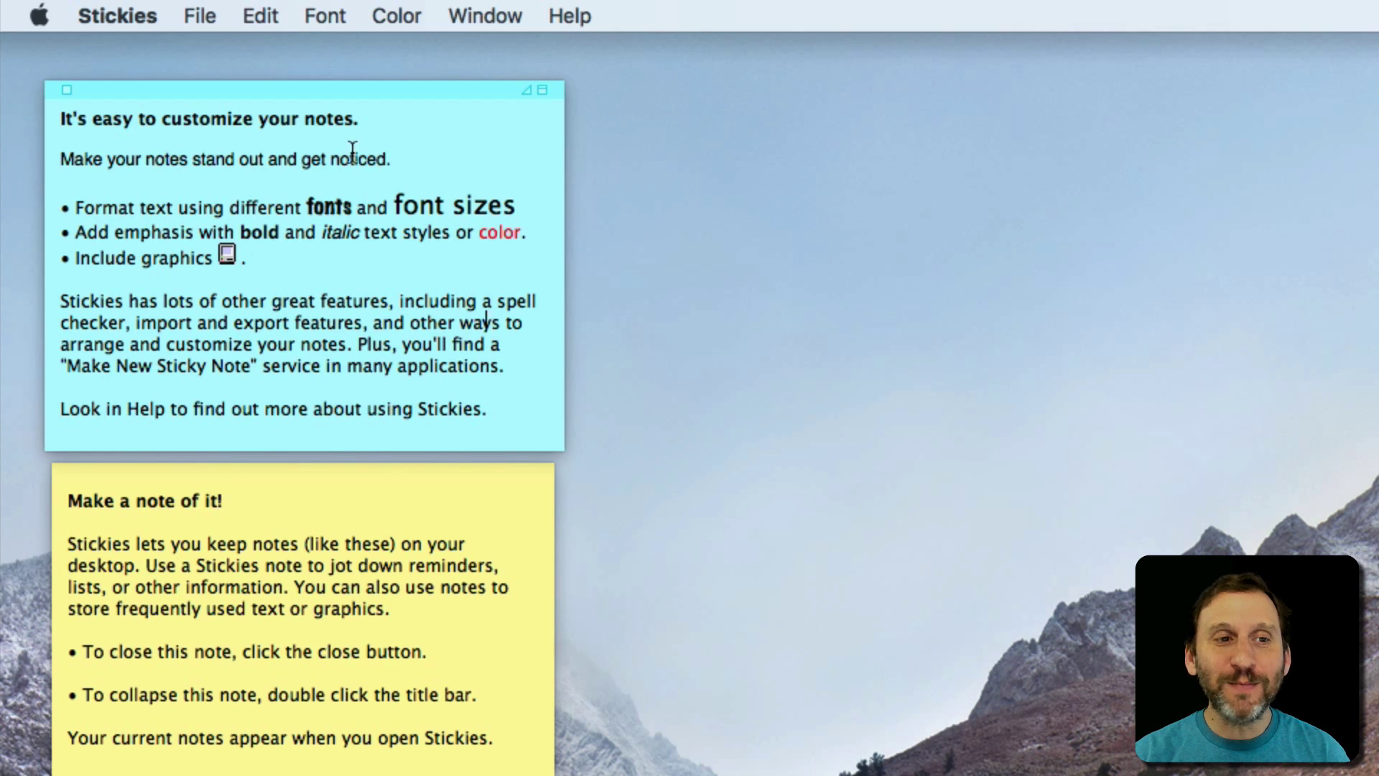
{"action": "mouse_move", "coordinate": [361, 132]}
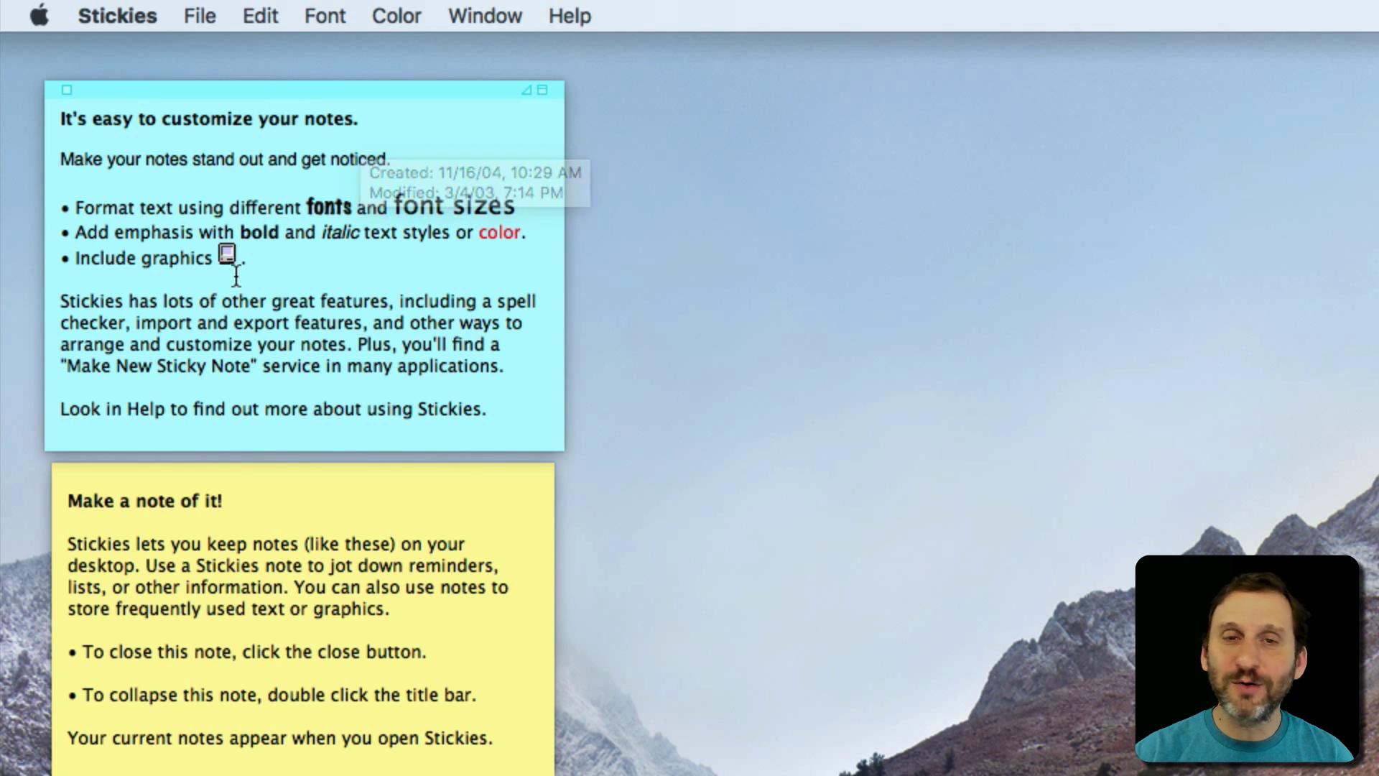
{"action": "mouse_move", "coordinate": [232, 253]}
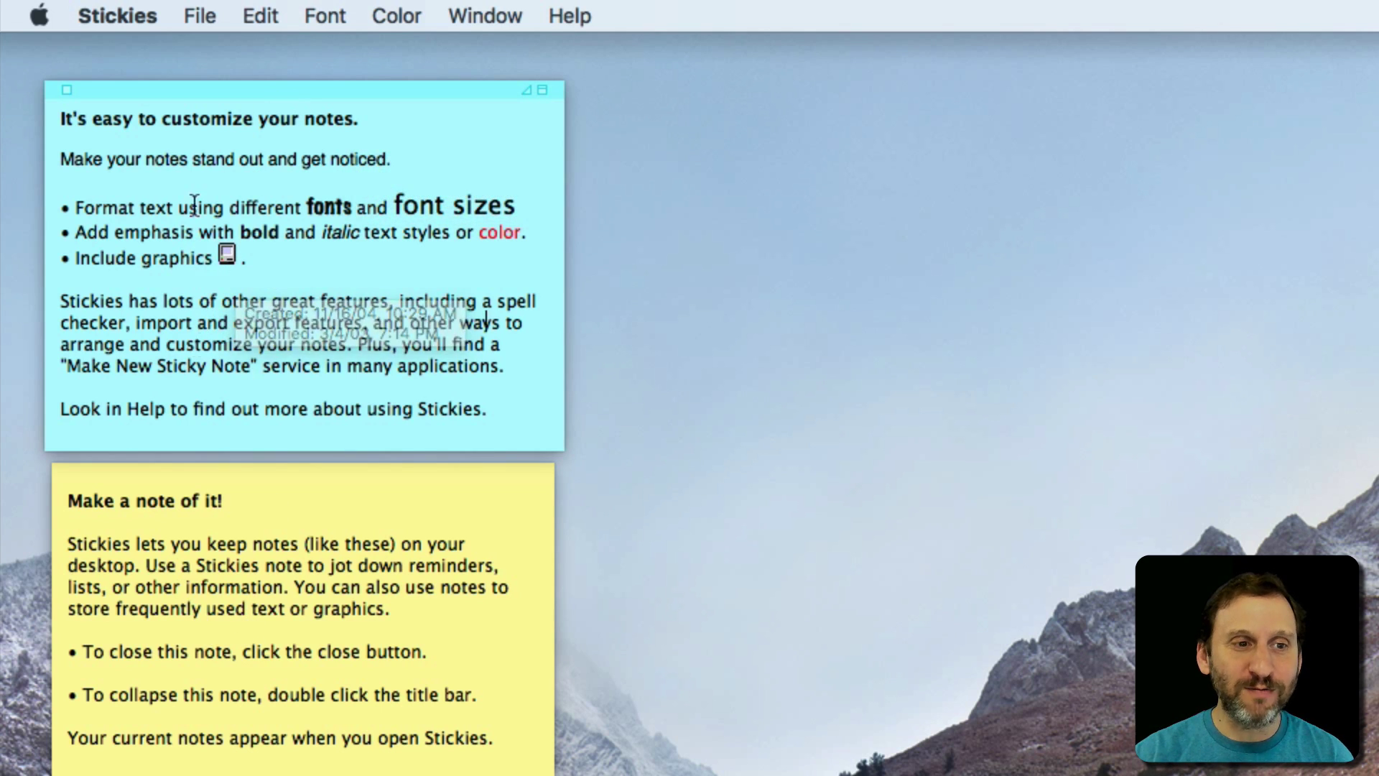
- Create a new note with File > New Note and move it right of the blue note
{"action": "left_click", "coordinate": [206, 10]}
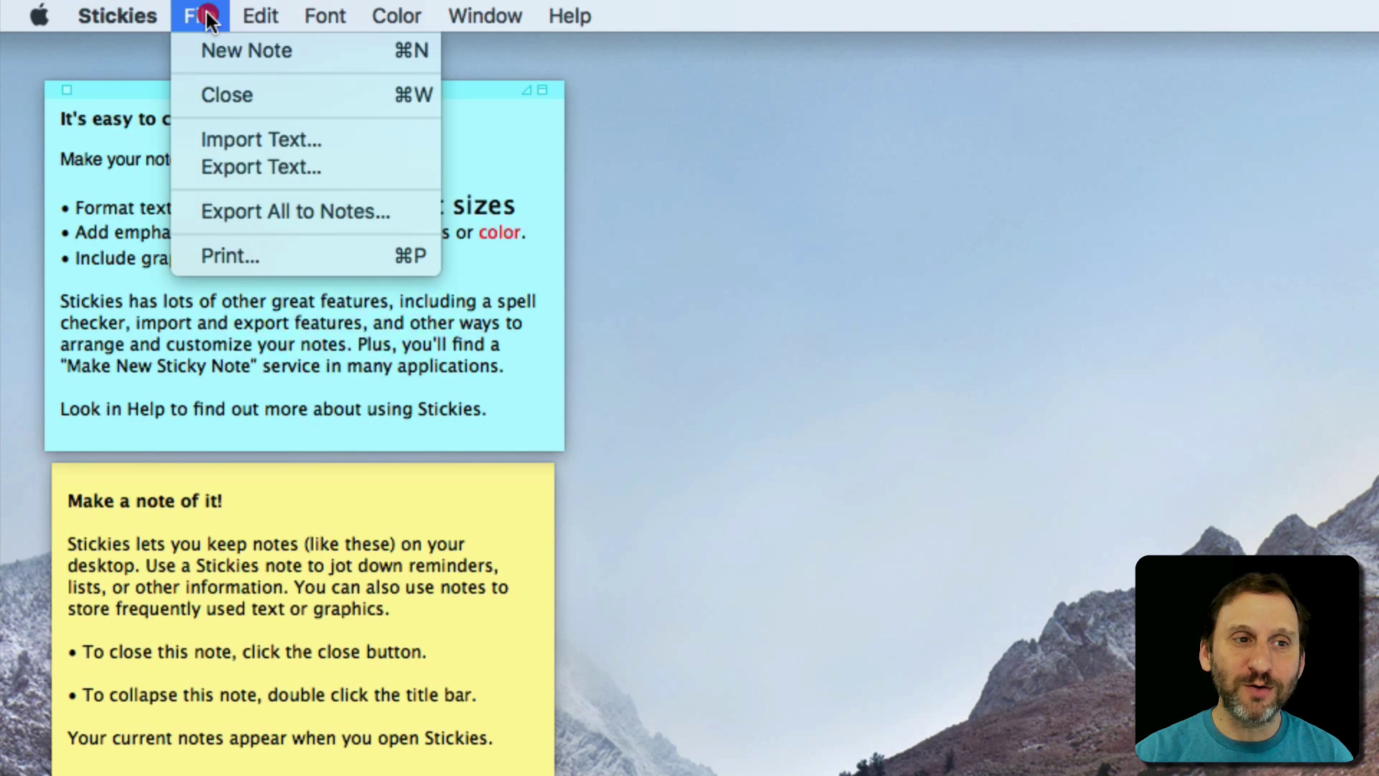
{"action": "left_click", "coordinate": [217, 47]}
{"action": "left_click_drag", "start_coordinate": [173, 468], "coordinate": [718, 173]}
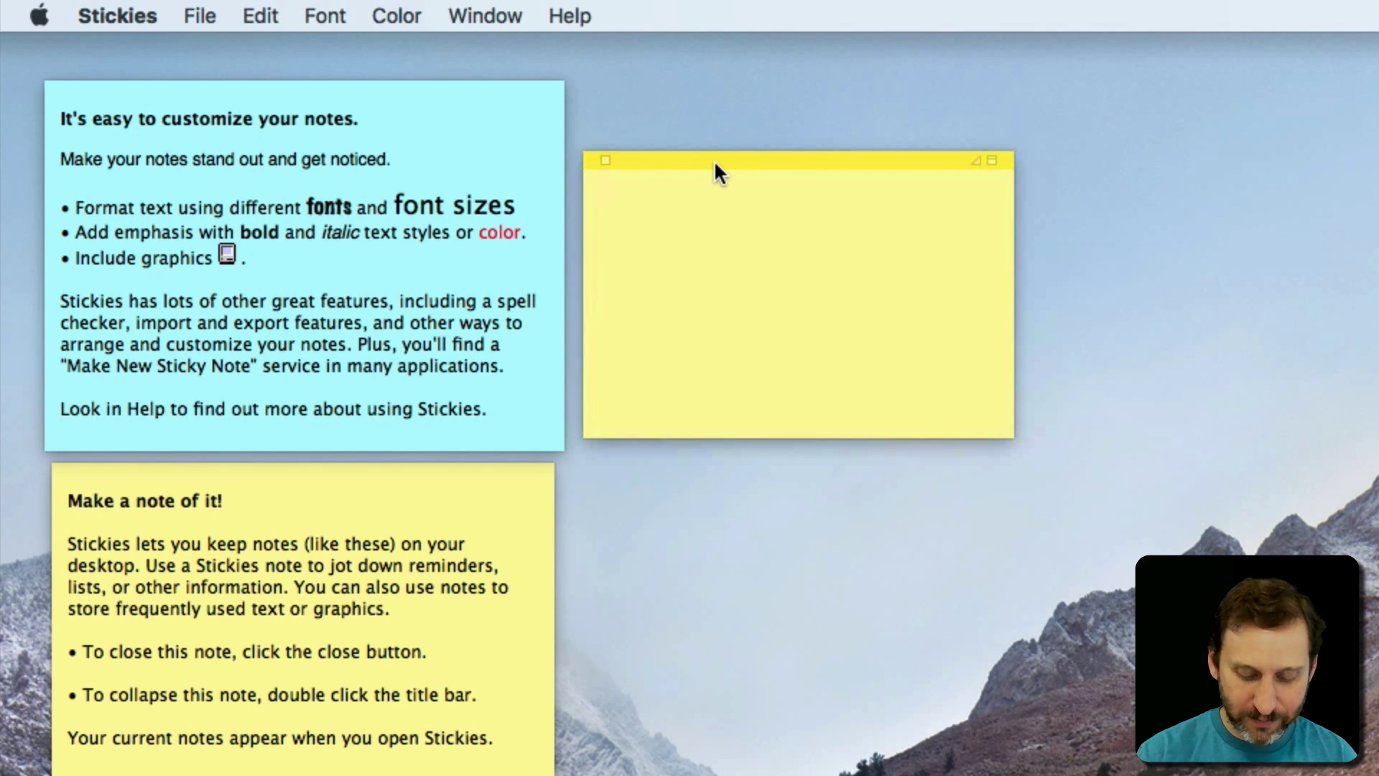
- Type 'Important things to do today:' followed by One, Two and Three on separate lines
{"action": "type", "text": "Import"}
{"action": "key", "text": "BackSpace"}
{"action": "key", "text": "BackSpace"}
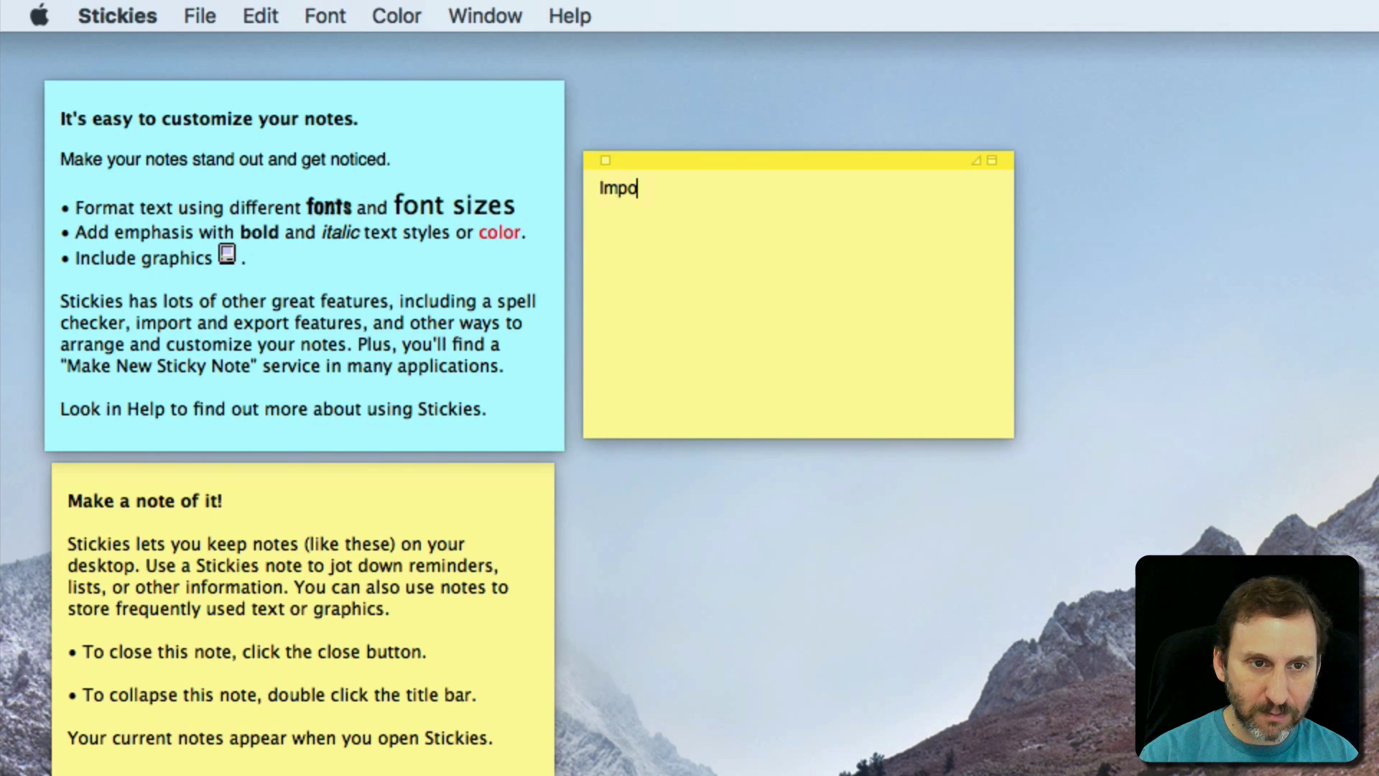
{"action": "type", "text": "rtant things "}
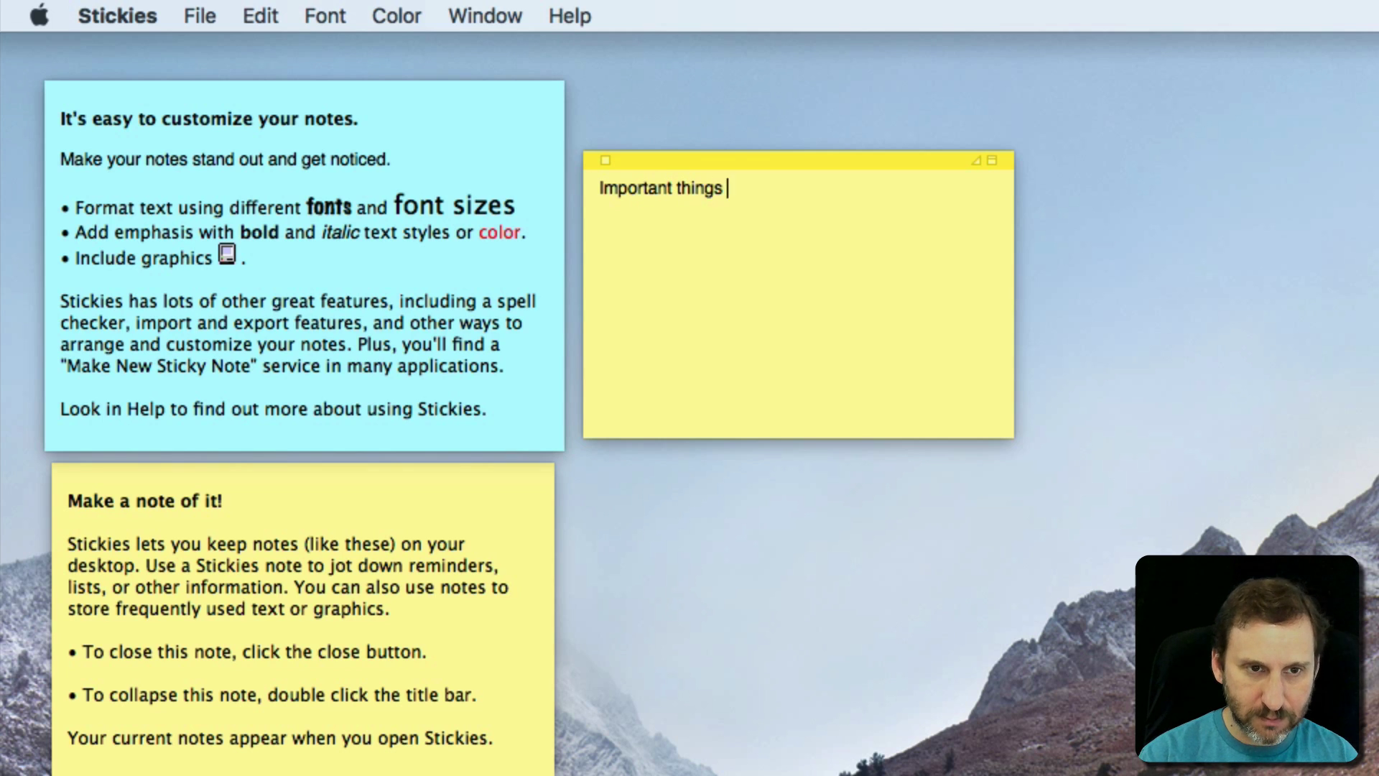
{"action": "type", "text": "to do today: "}
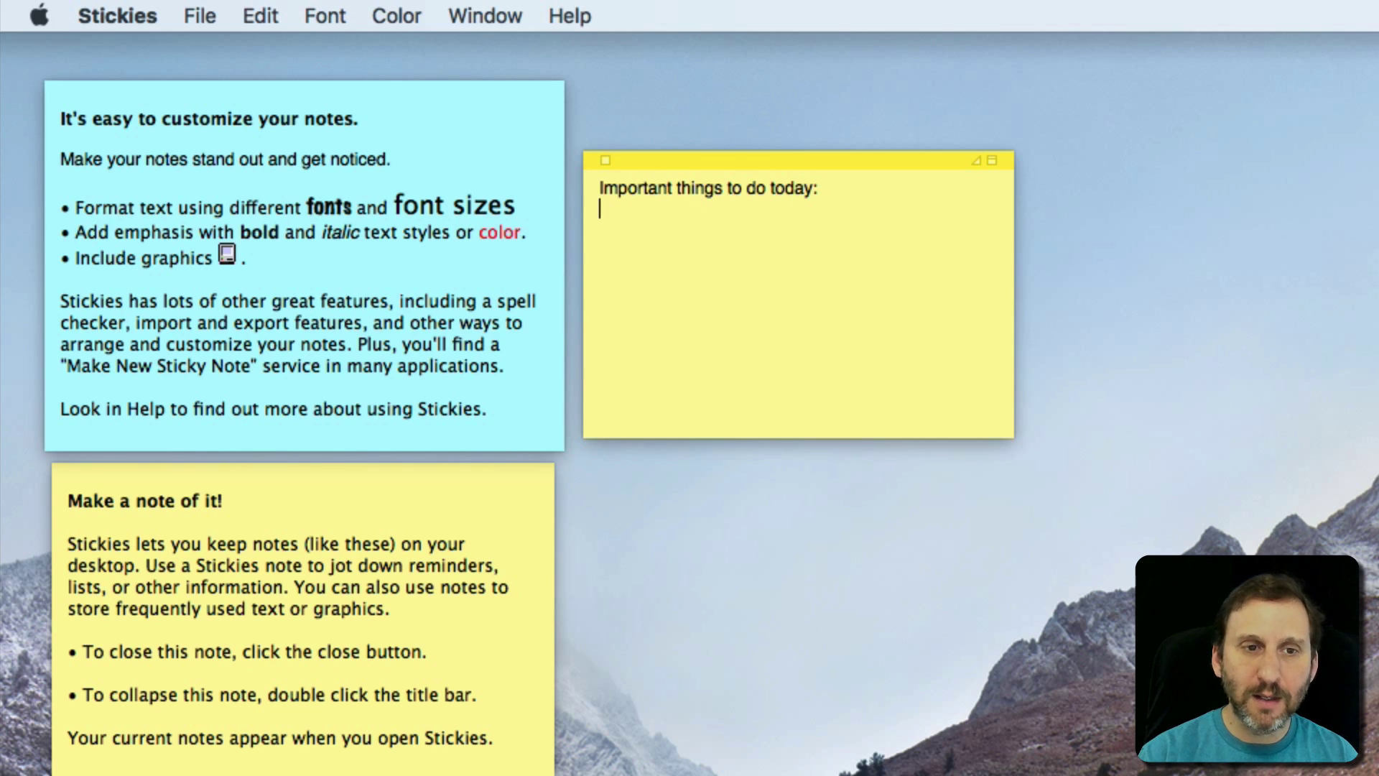
{"action": "type", "text": "On"}
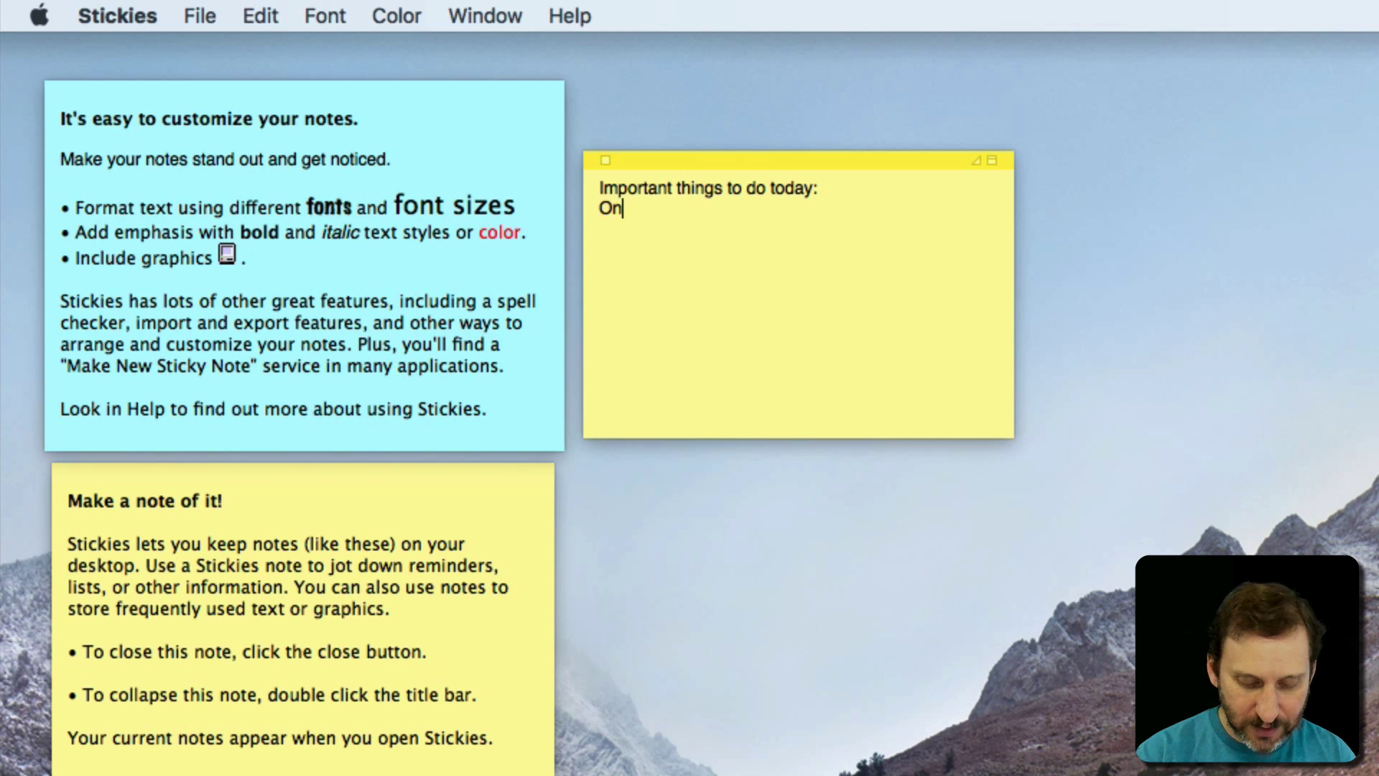
{"action": "type", "text": "e Two"}
{"action": "key", "text": "Return"}
{"action": "type", "text": "Three"}
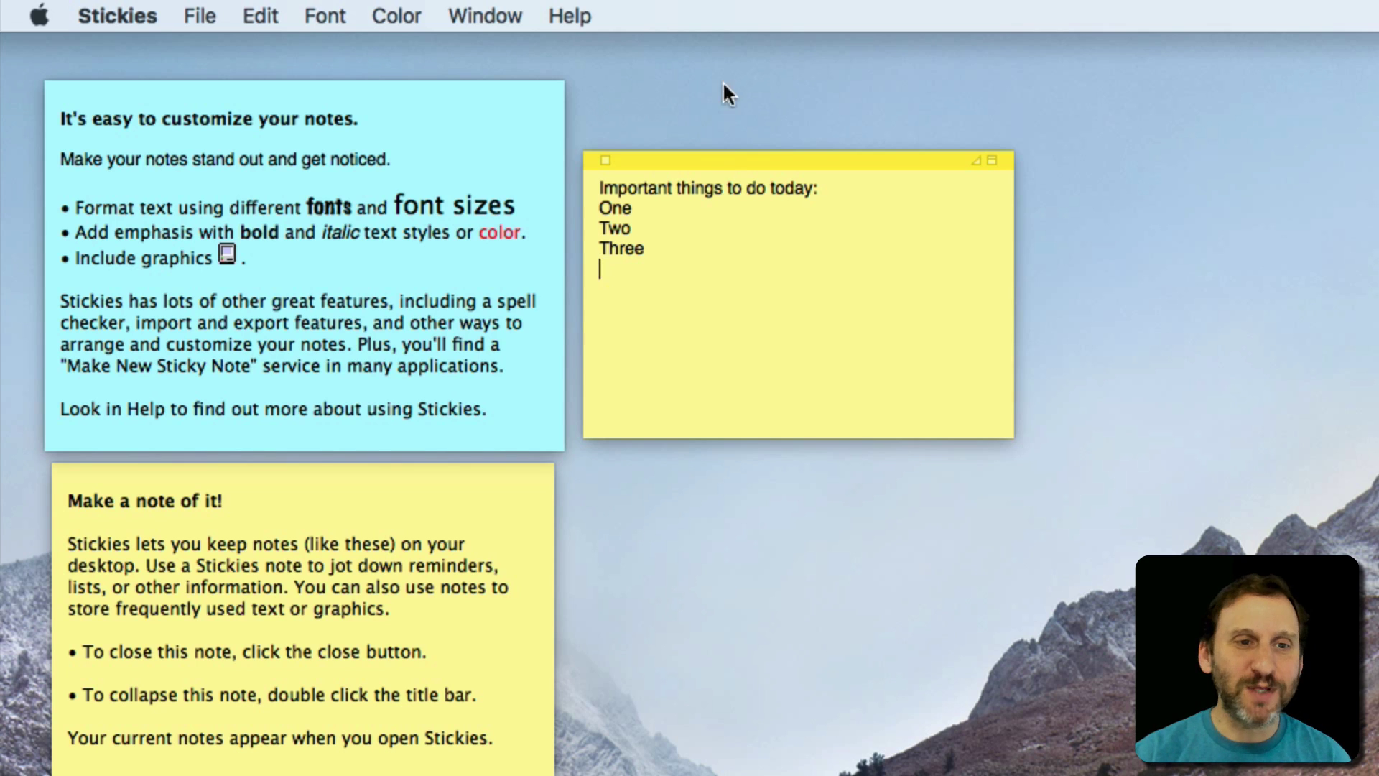
- Select 'One' and change the note's colour to Pink
{"action": "double_click", "coordinate": [614, 209]}
{"action": "left_click", "coordinate": [325, 10]}
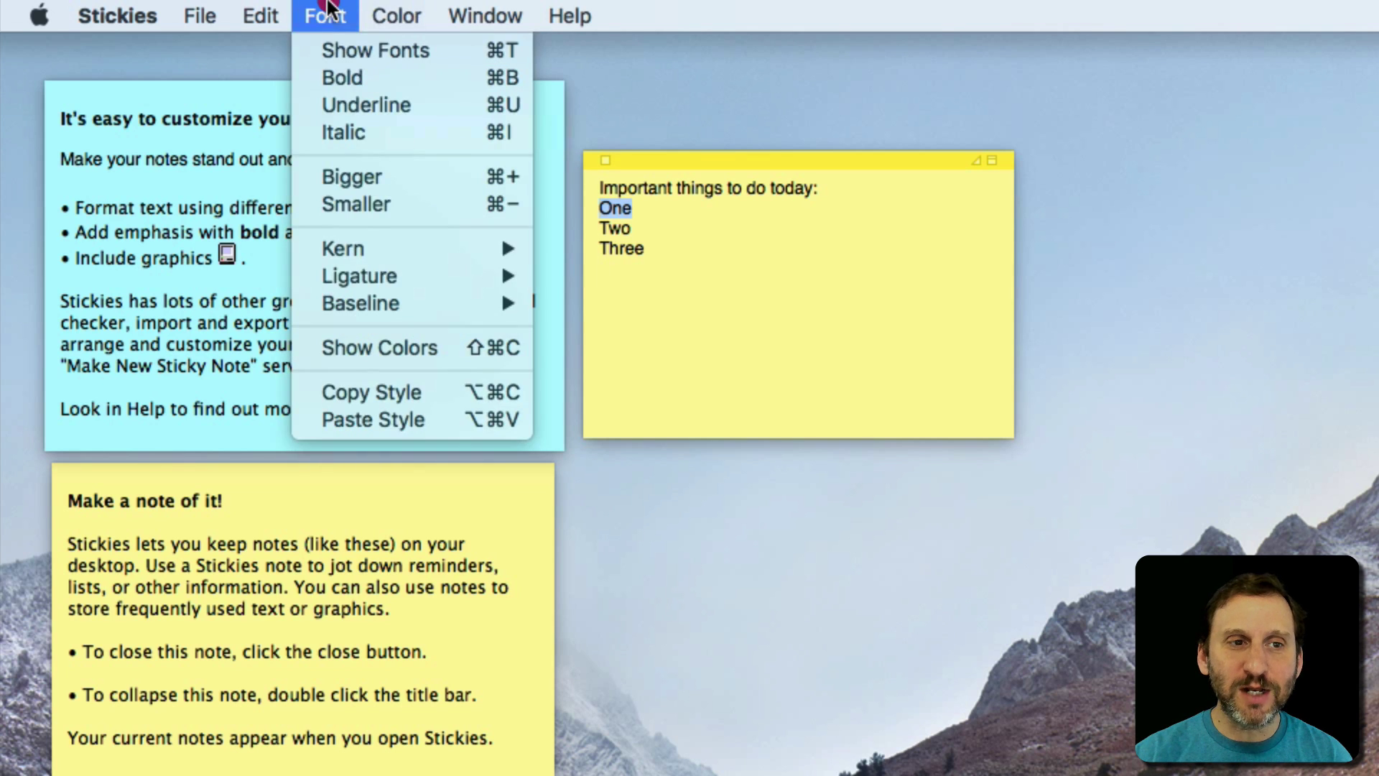
{"action": "mouse_move", "coordinate": [397, 9]}
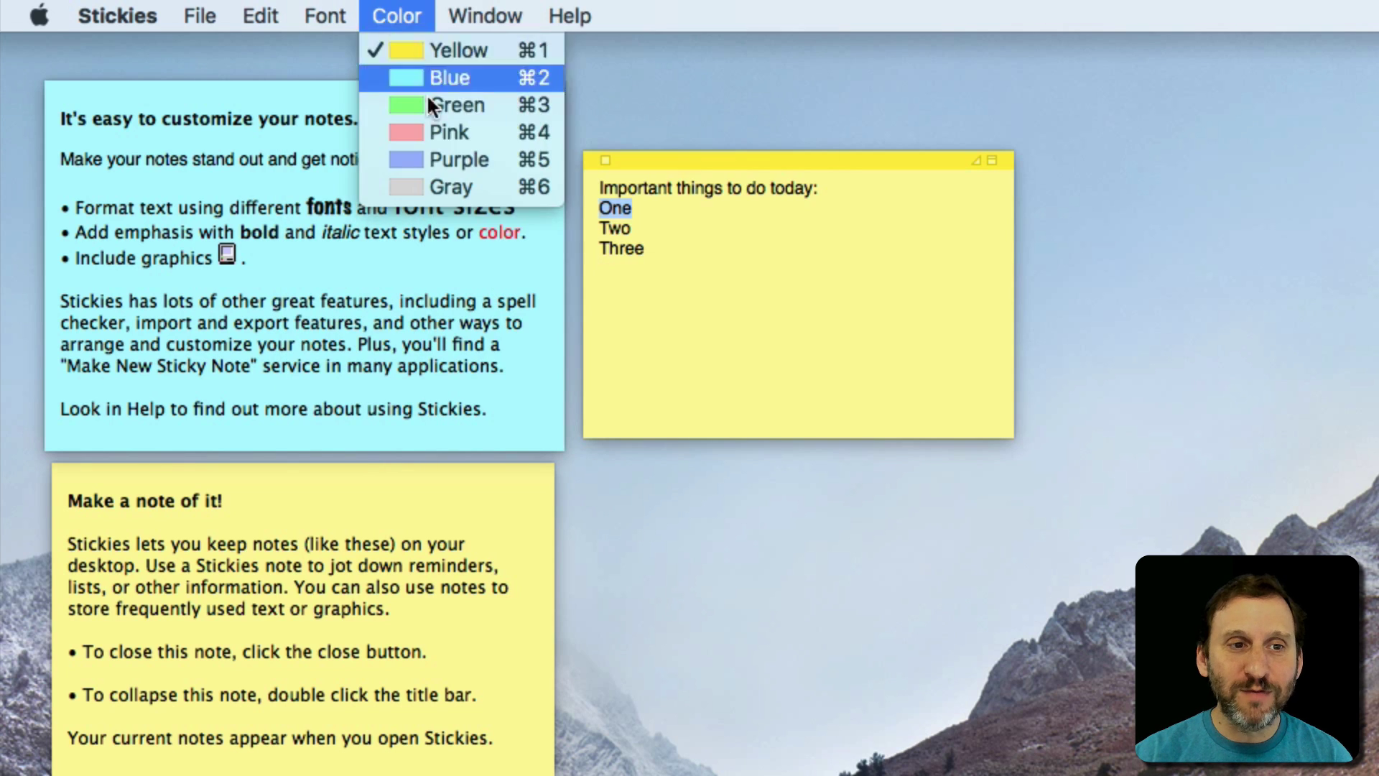
{"action": "left_click", "coordinate": [432, 133]}
{"action": "left_click", "coordinate": [415, 8]}
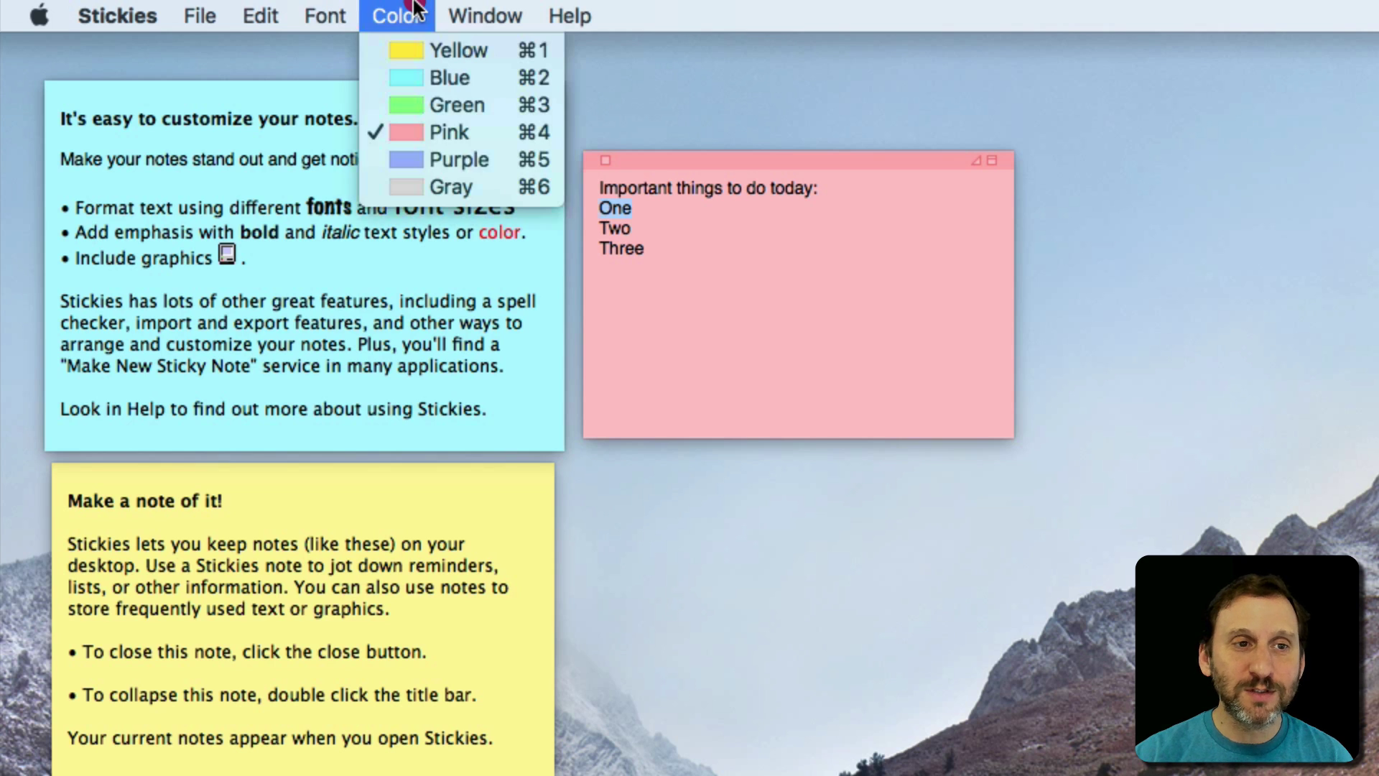
- Browse the File and Edit menus, then drag the pink note up toward the top
{"action": "mouse_move", "coordinate": [268, 8]}
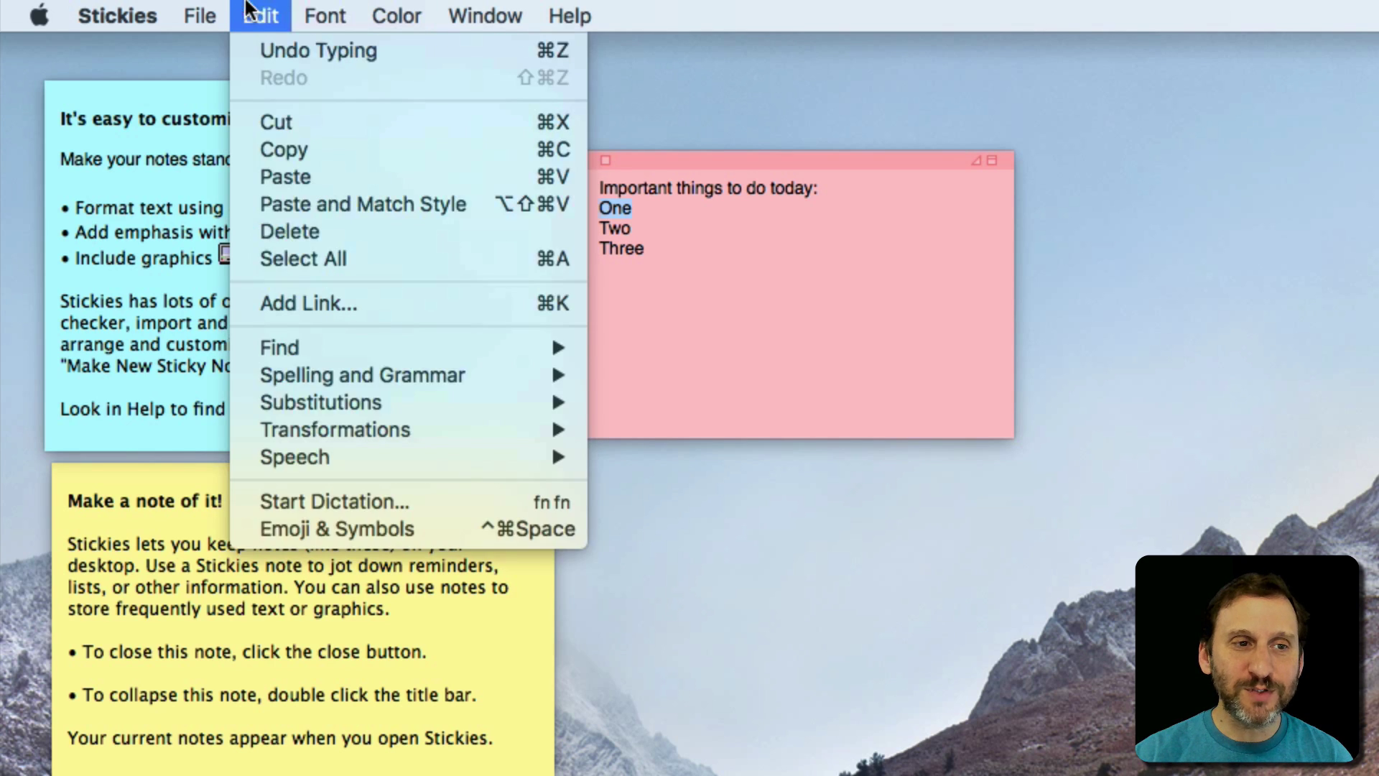
{"action": "mouse_move", "coordinate": [188, 8]}
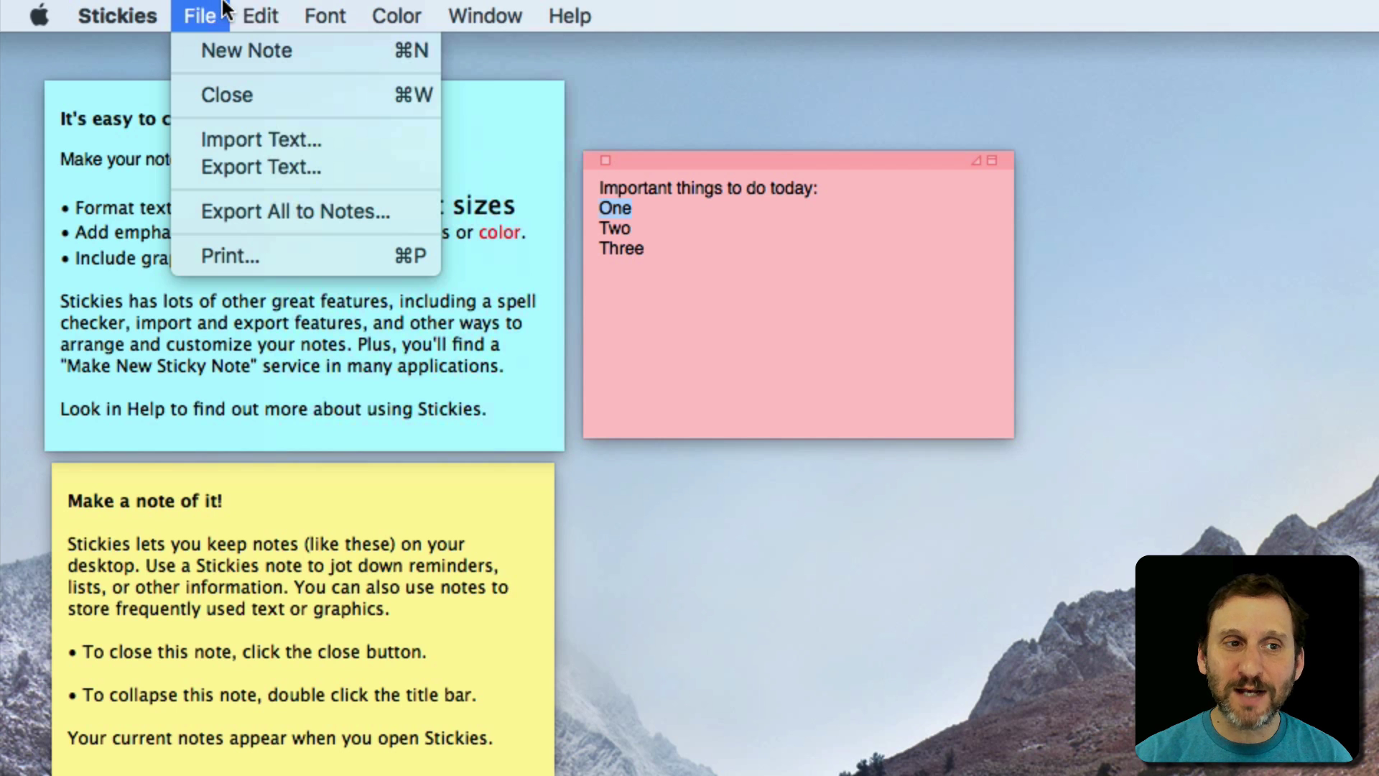
{"action": "left_click", "coordinate": [251, 14]}
{"action": "mouse_move", "coordinate": [205, 16]}
{"action": "left_mouse_down"}
{"action": "mouse_move", "coordinate": [238, 140]}
{"action": "mouse_move", "coordinate": [201, 13]}
{"action": "left_mouse_up"}
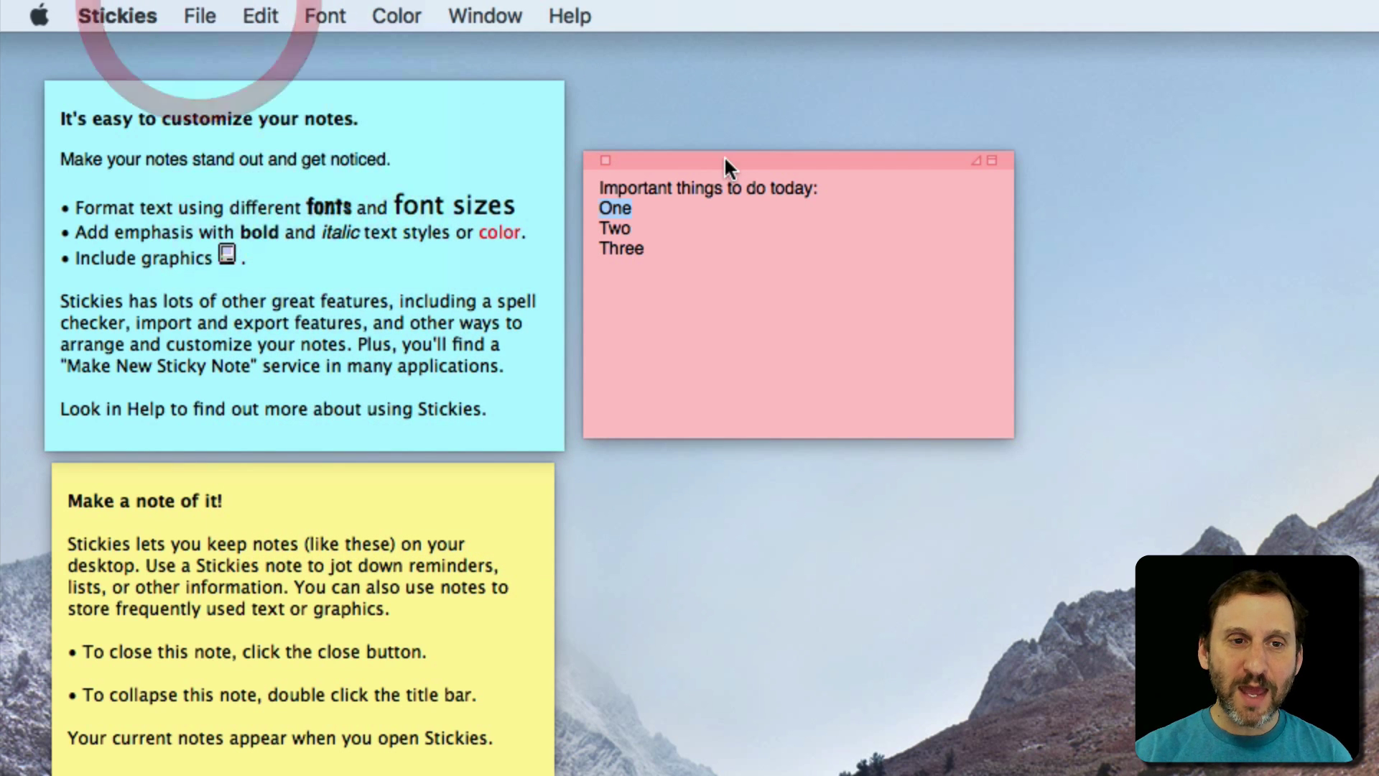
{"action": "left_click_drag", "start_coordinate": [762, 159], "coordinate": [731, 83]}
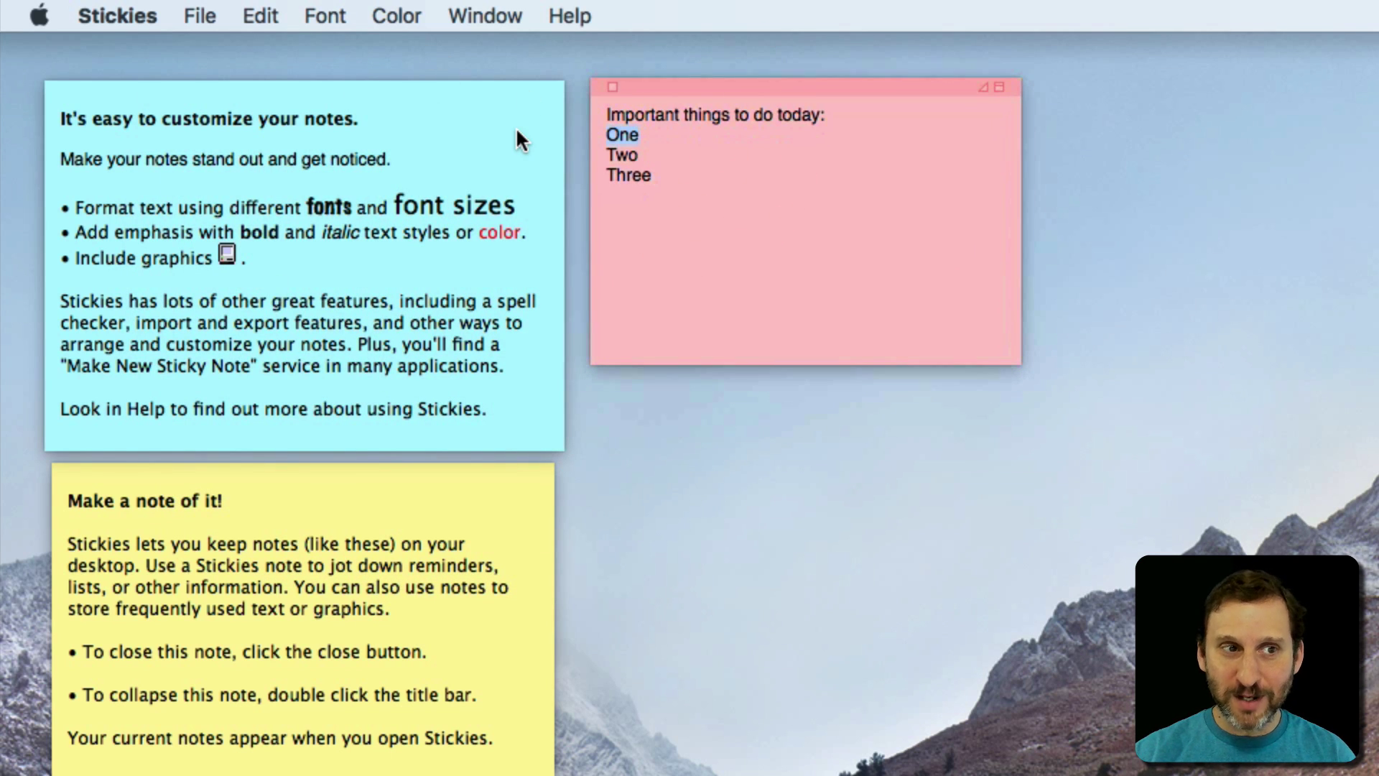
{"action": "left_click", "coordinate": [117, 16]}
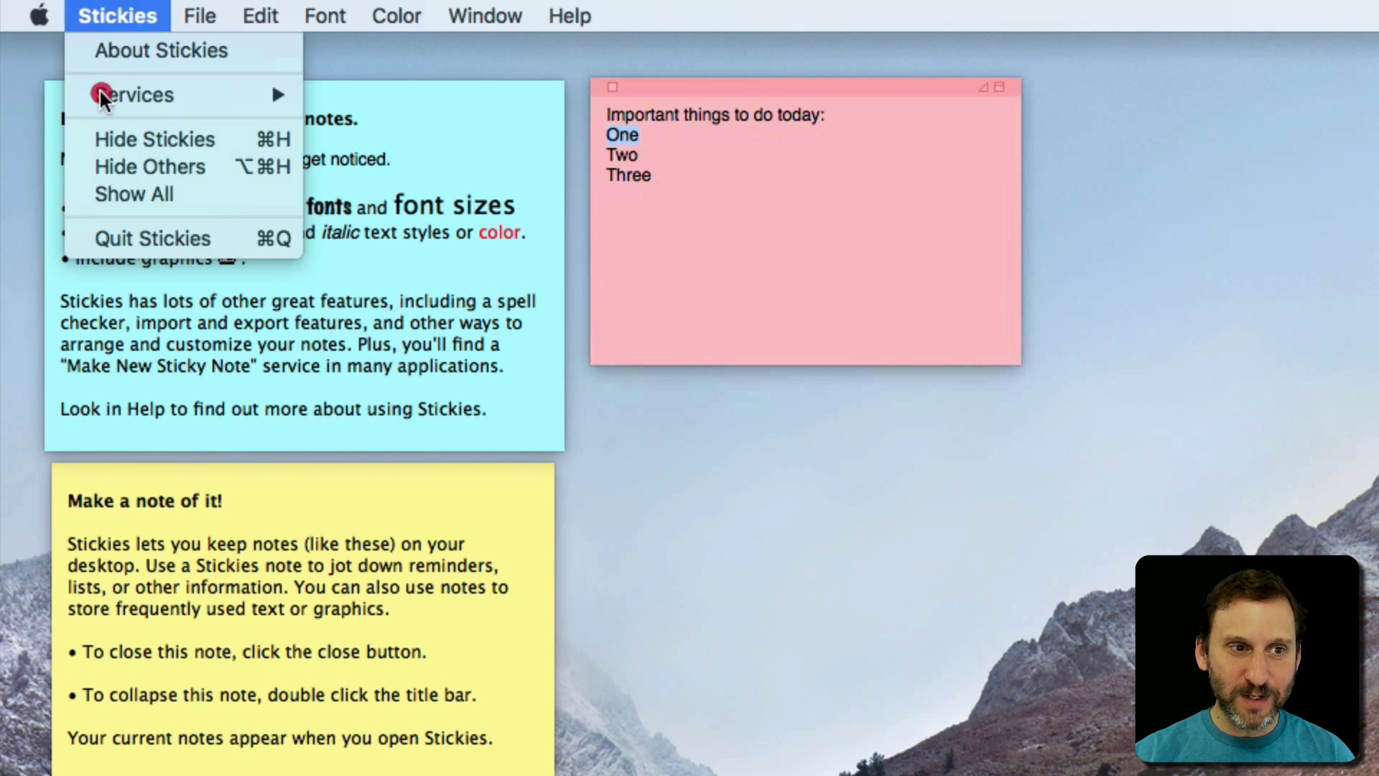
{"action": "left_click", "coordinate": [127, 237]}
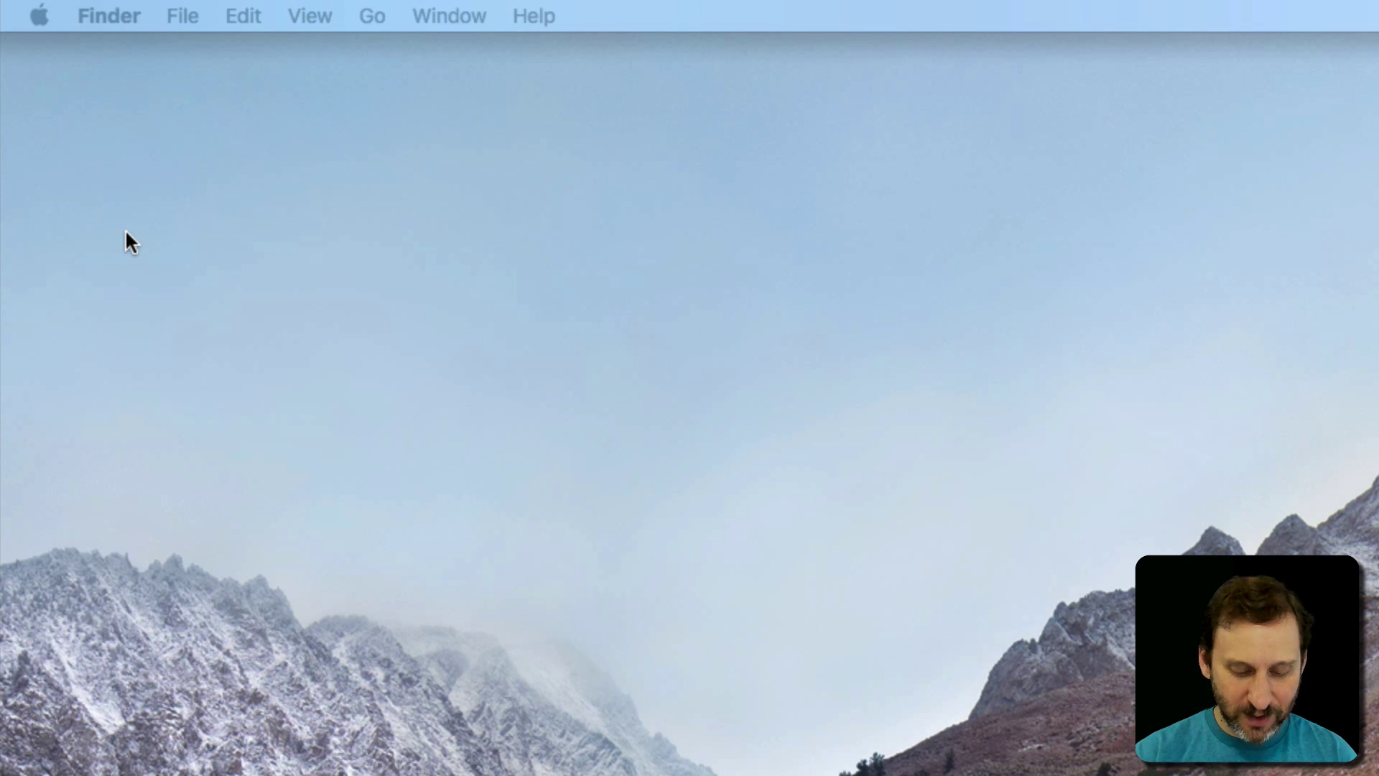
{"action": "key", "text": "super+space"}
{"action": "type", "text": "sti"}
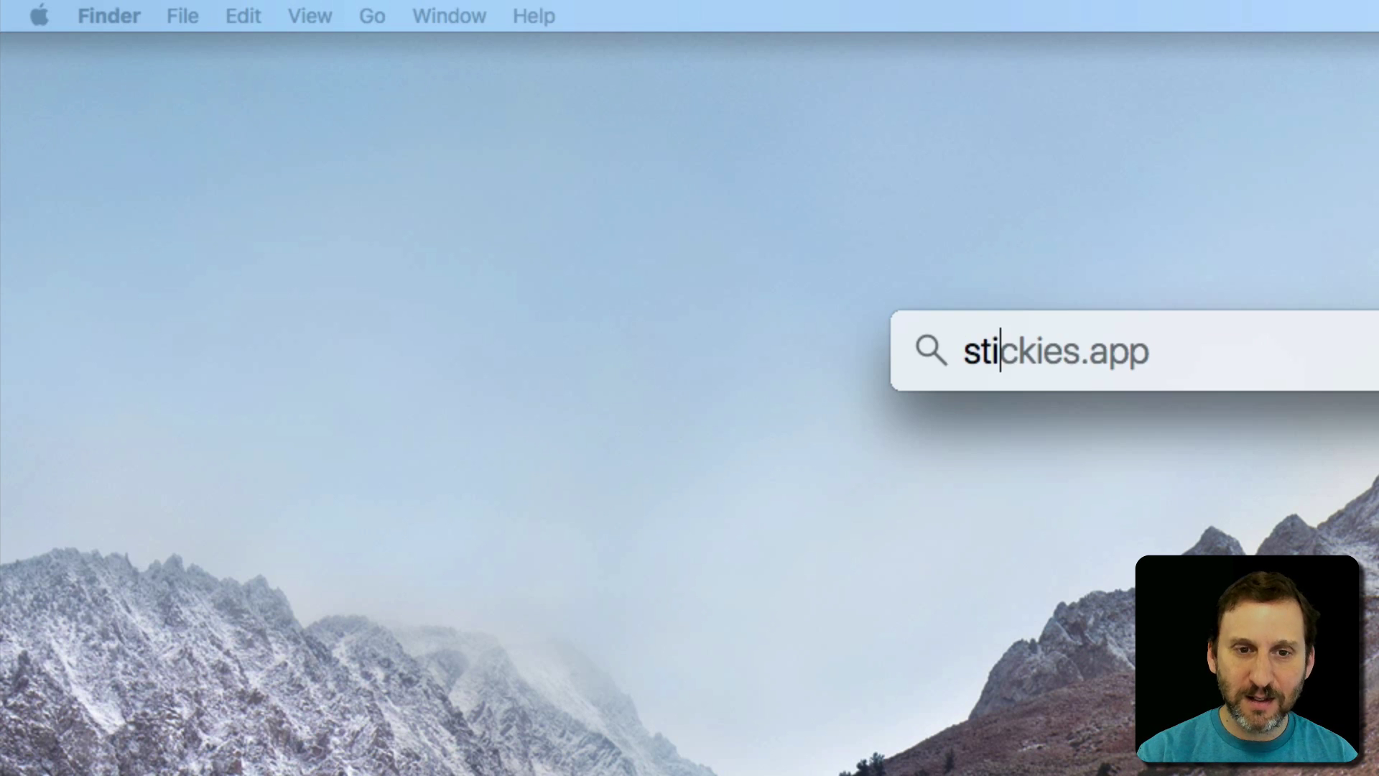
{"action": "key", "text": "Return"}
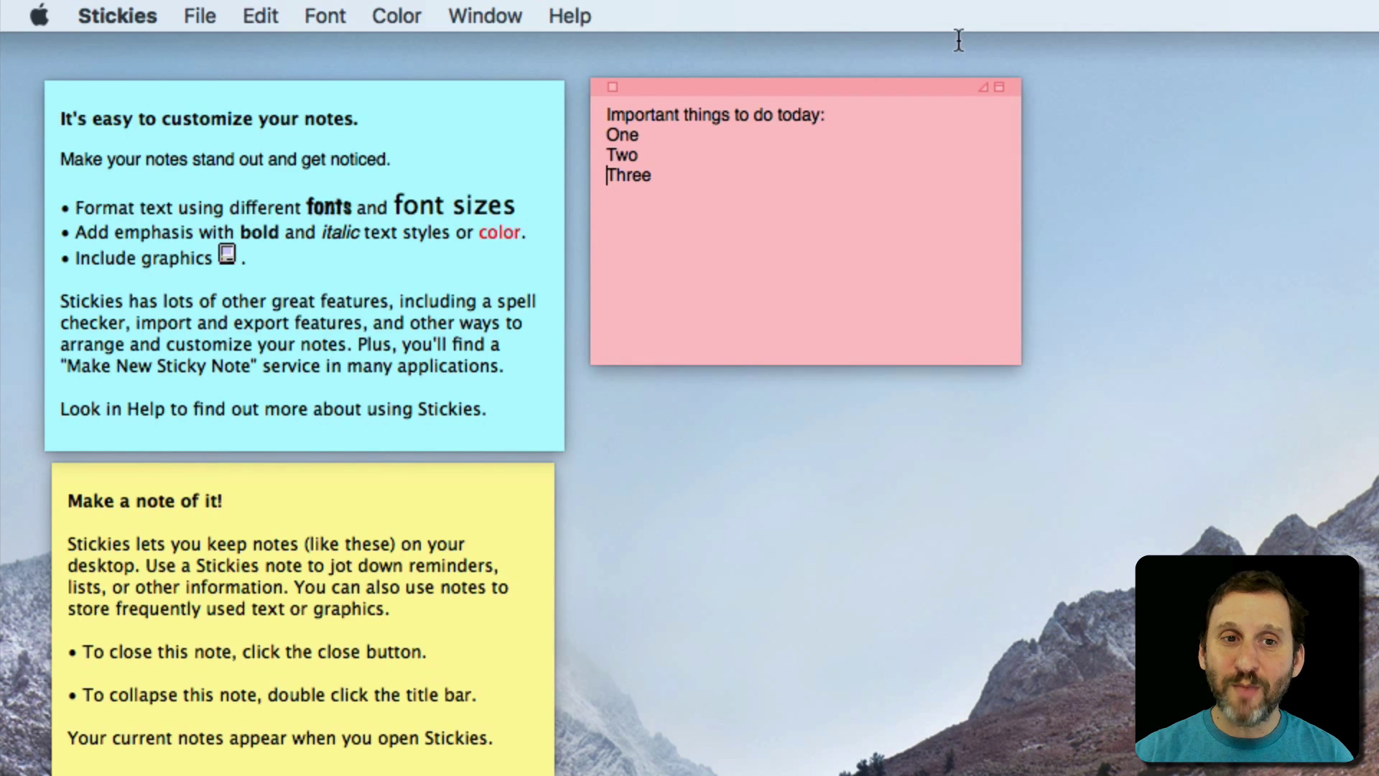
{"action": "left_click_drag", "start_coordinate": [759, 87], "coordinate": [758, 85]}
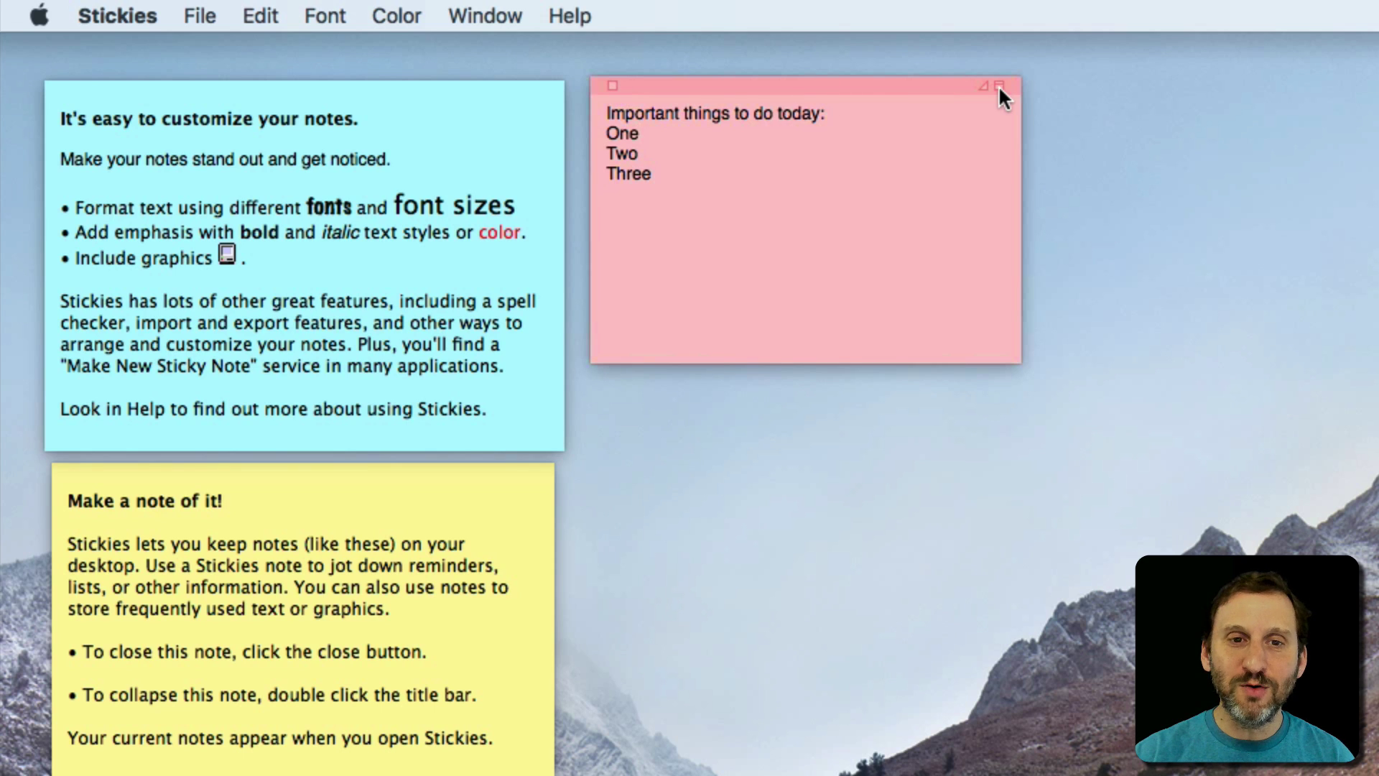
{"action": "mouse_move", "coordinate": [997, 84]}
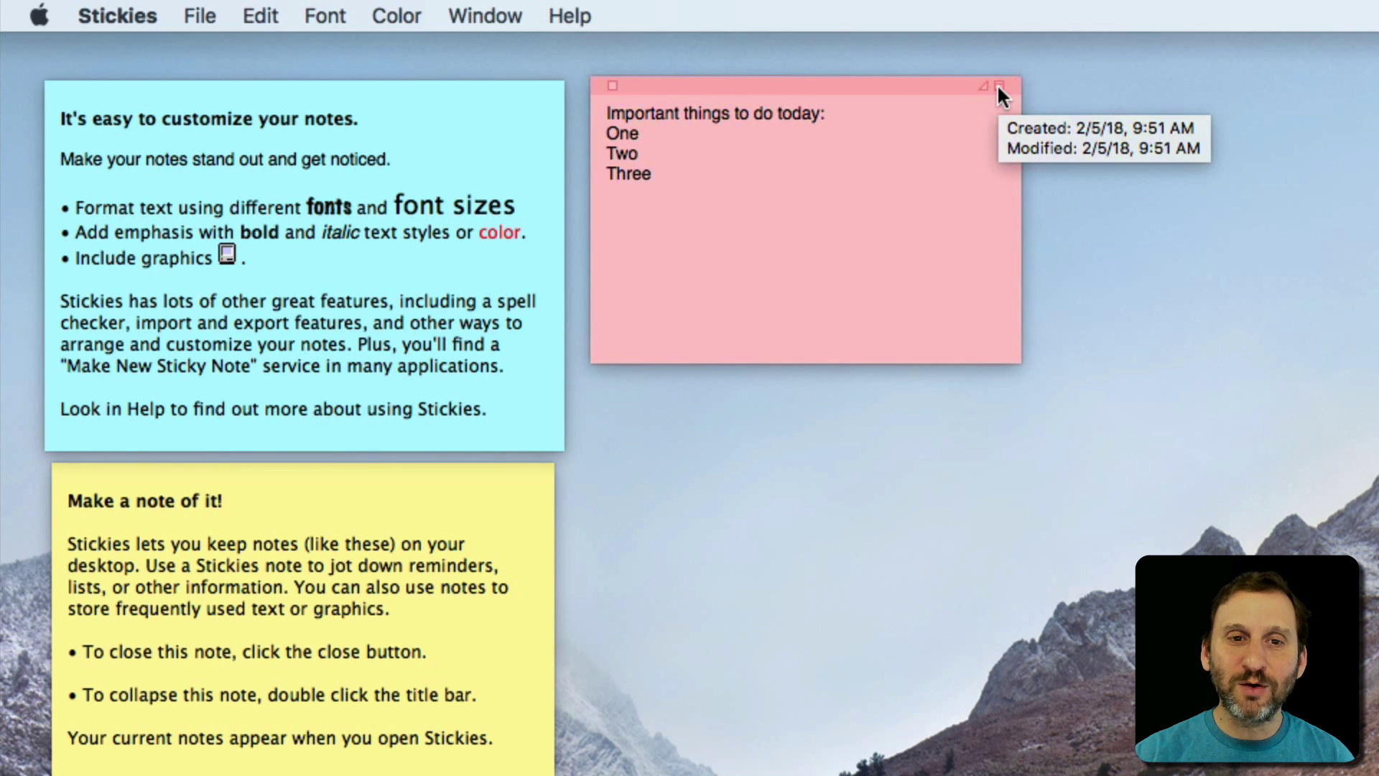
{"action": "left_click", "coordinate": [998, 85]}
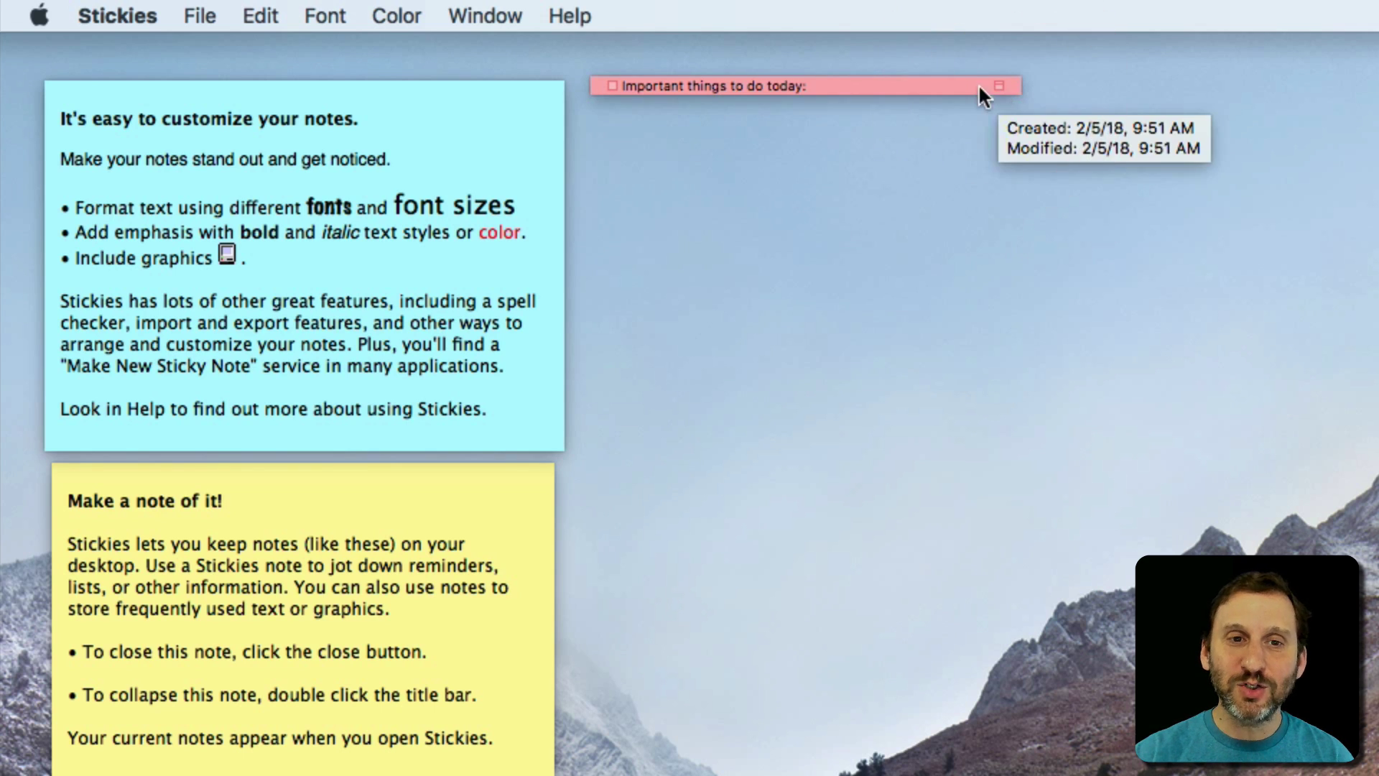
{"action": "left_click_drag", "start_coordinate": [965, 124], "coordinate": [933, 79]}
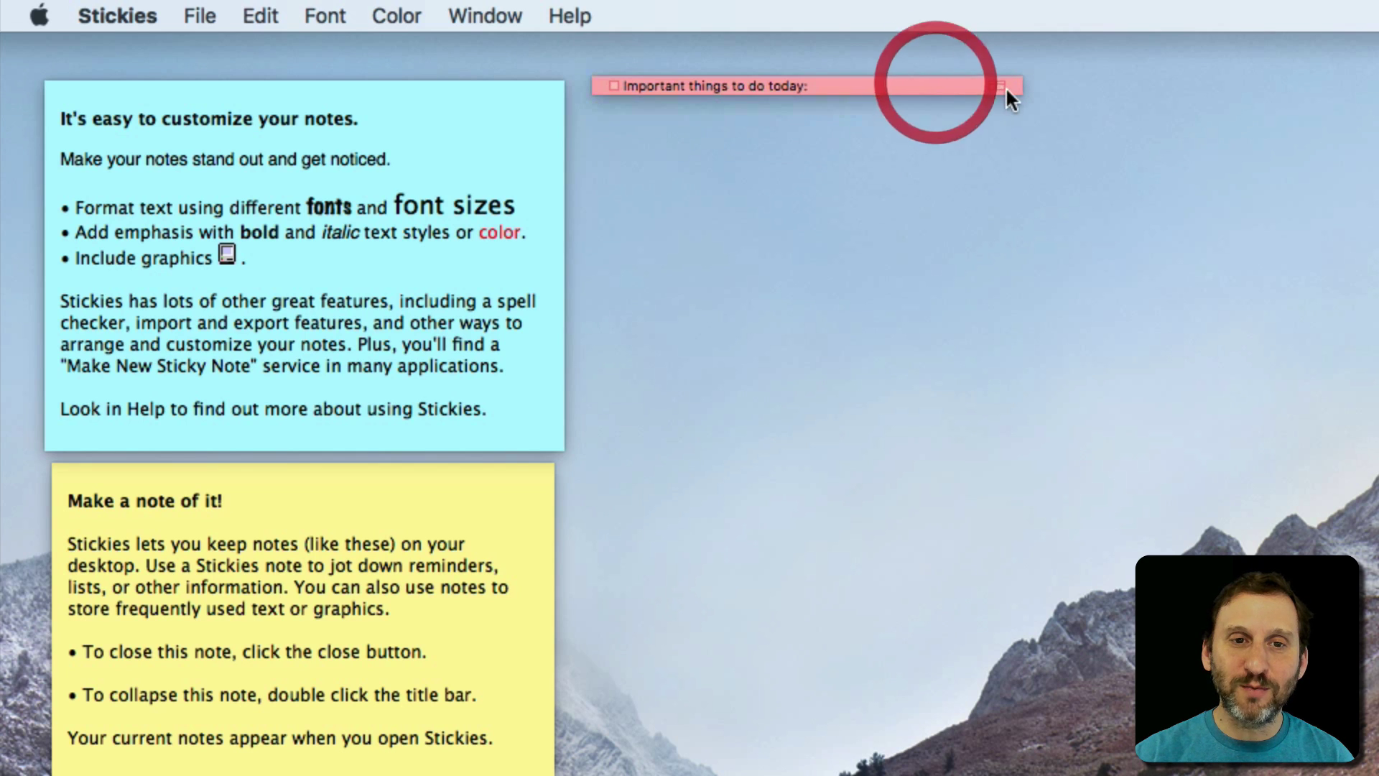
{"action": "left_click", "coordinate": [1000, 85]}
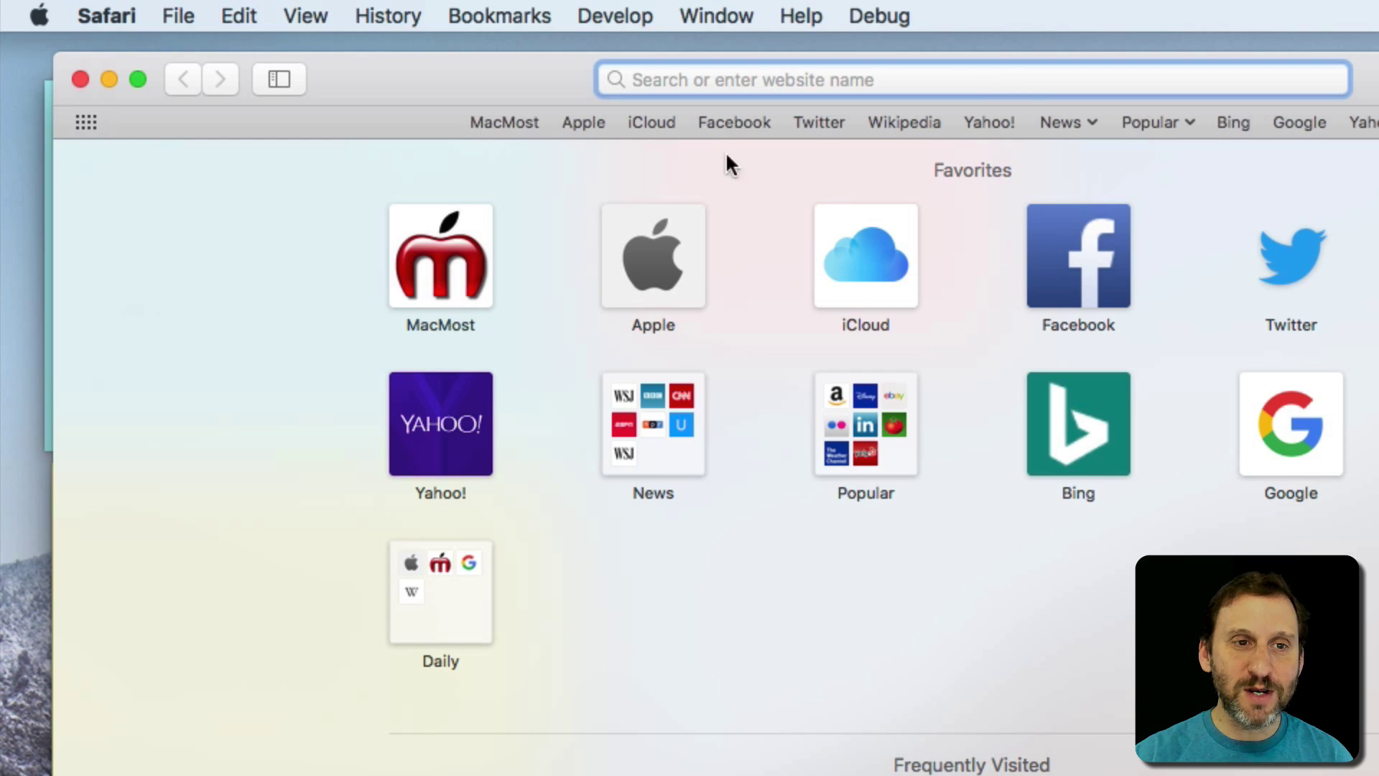
- Set the pink note to Window > Float on Top, testing it by moving Safari around
{"action": "left_click_drag", "start_coordinate": [552, 130], "coordinate": [574, 260]}
{"action": "left_click", "coordinate": [699, 83]}
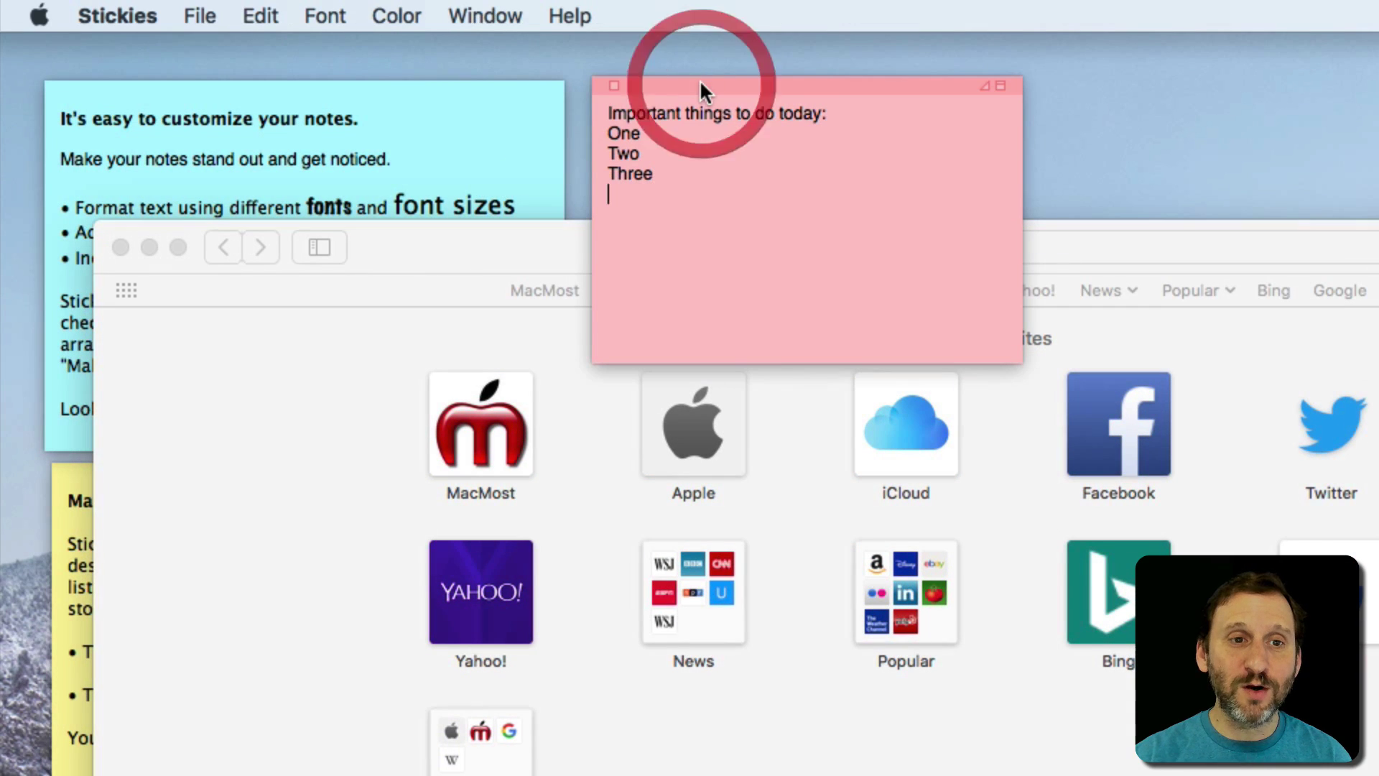
{"action": "left_click", "coordinate": [397, 15]}
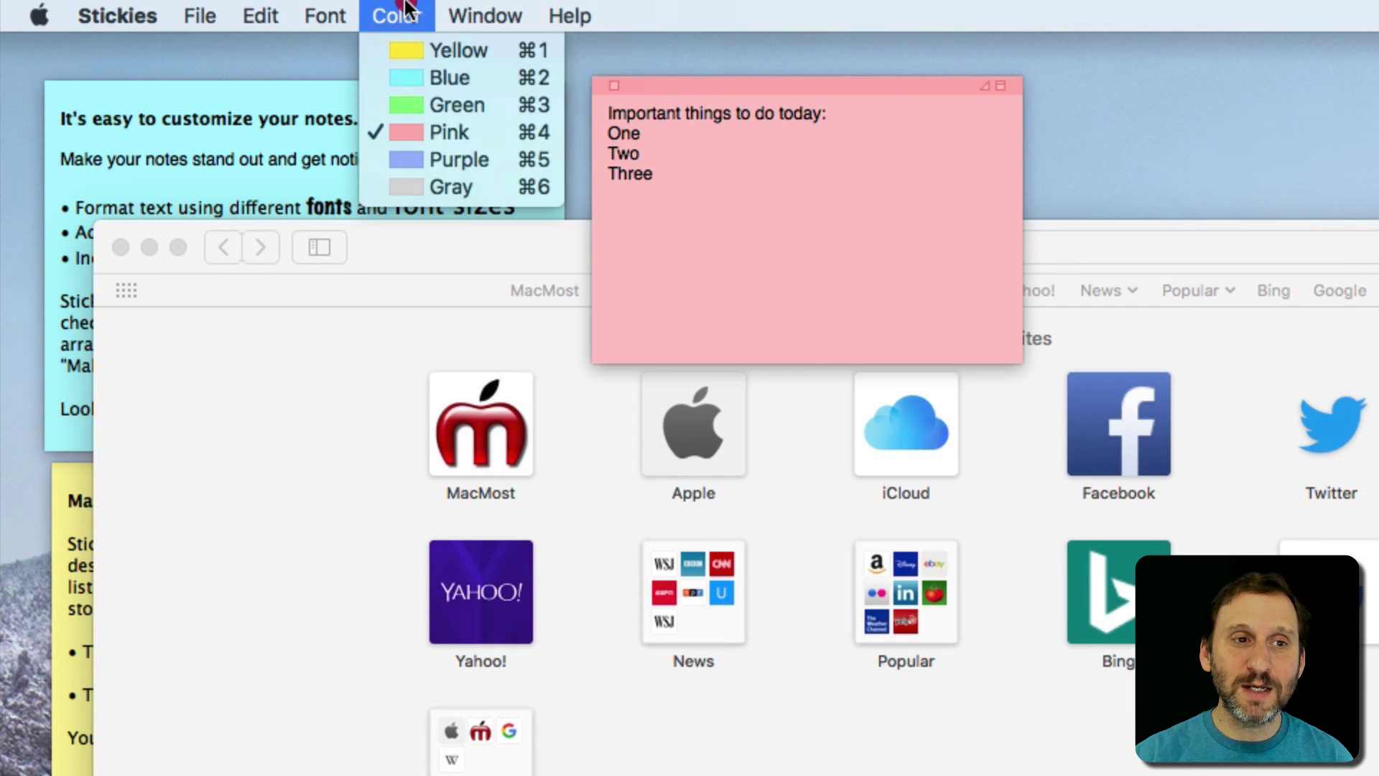
{"action": "mouse_move", "coordinate": [485, 16]}
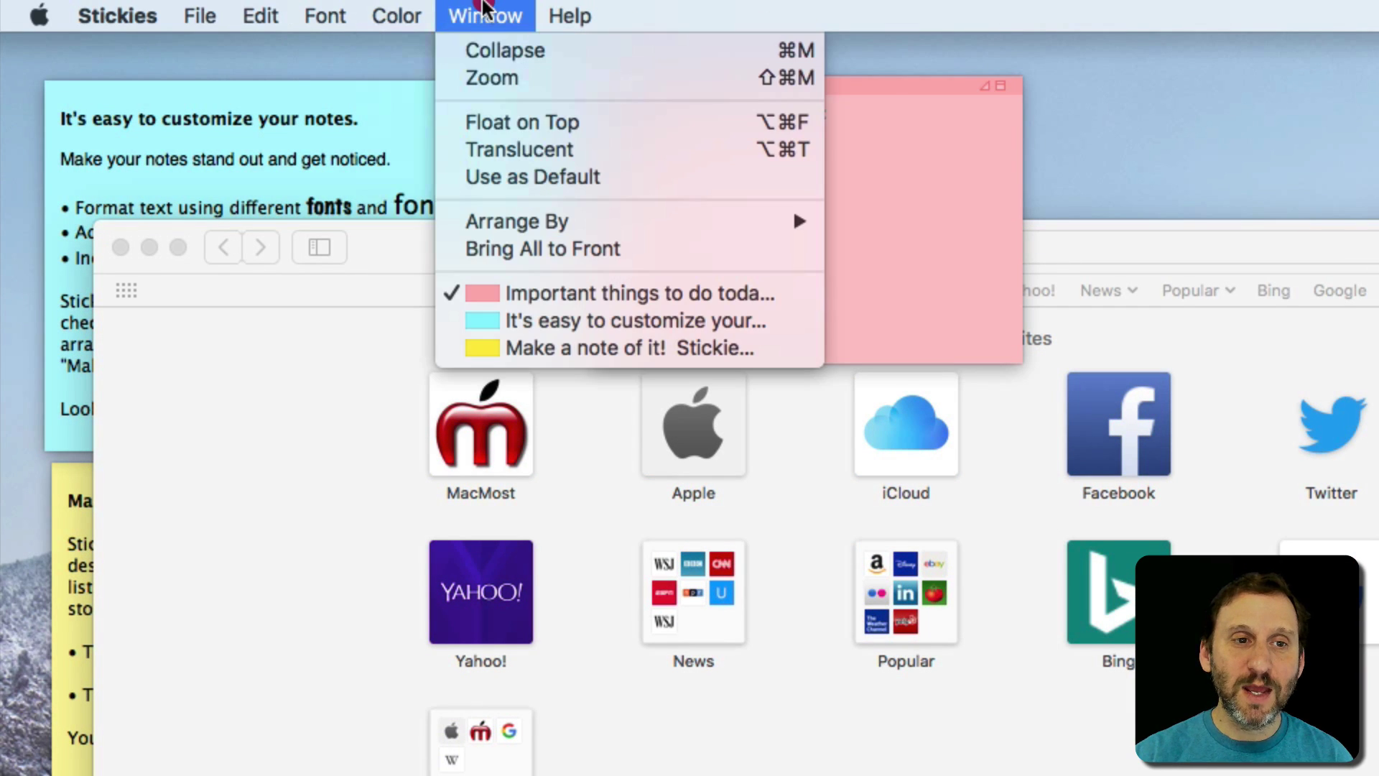
{"action": "left_click", "coordinate": [517, 122]}
{"action": "left_click_drag", "start_coordinate": [502, 240], "coordinate": [460, 113]}
- Shrink the floating pink note and turn on Window > Translucent
{"action": "left_click_drag", "start_coordinate": [687, 80], "coordinate": [813, 68]}
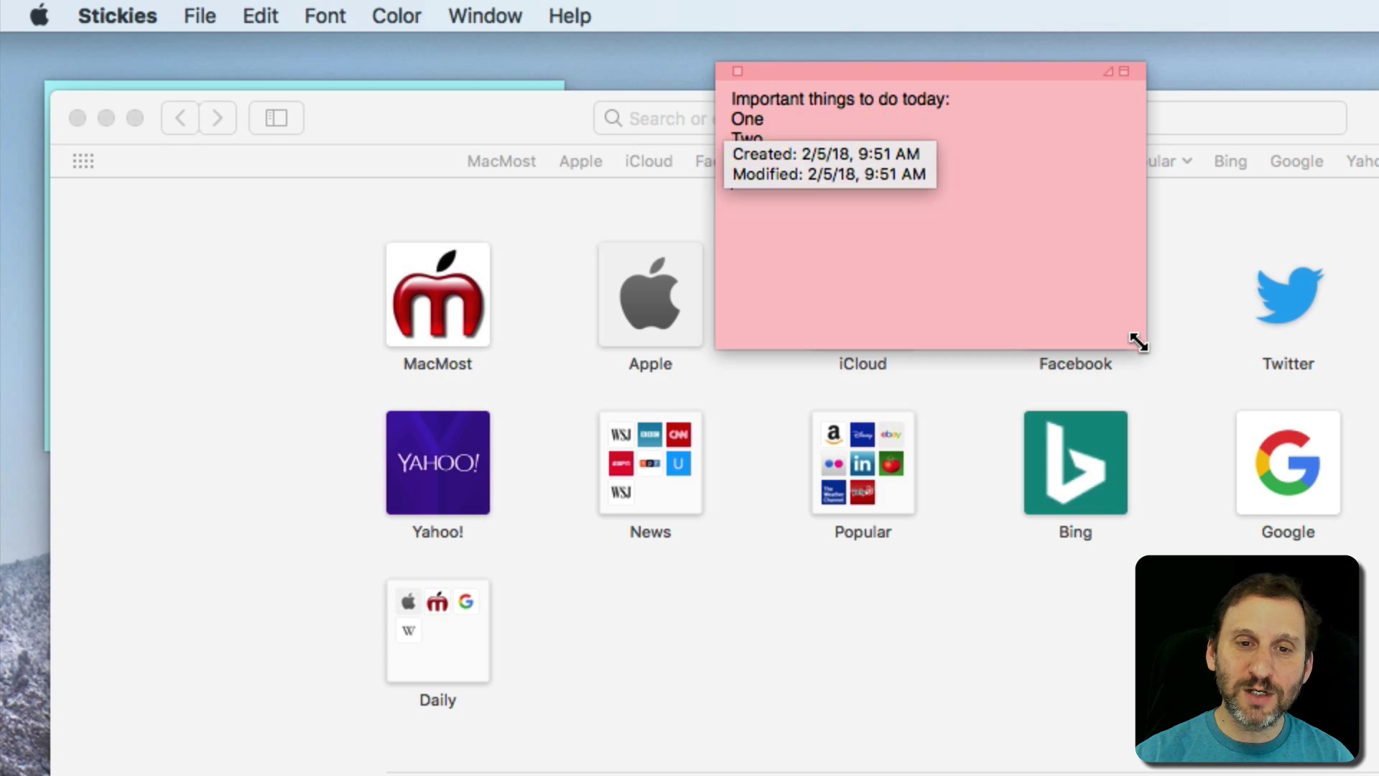
{"action": "left_click_drag", "start_coordinate": [1136, 342], "coordinate": [1047, 299]}
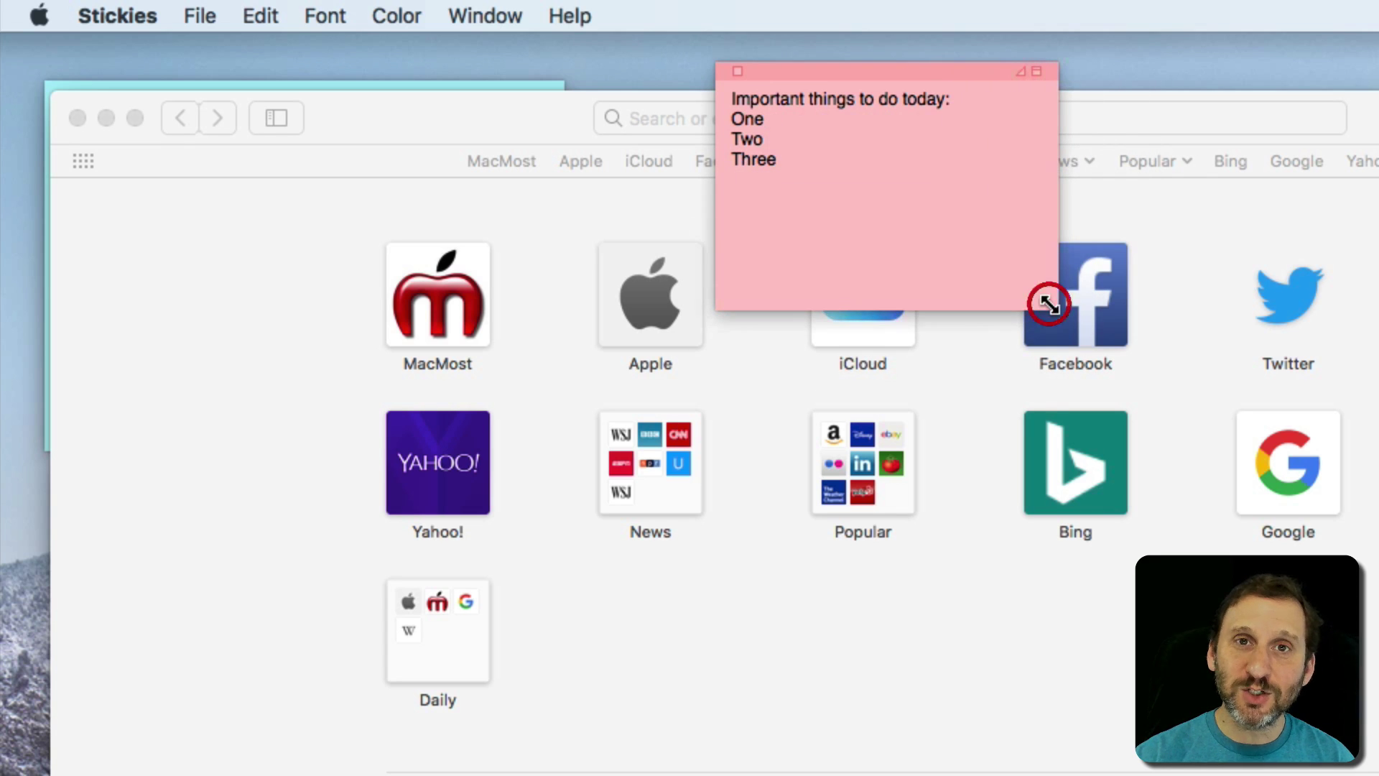
{"action": "left_click", "coordinate": [454, 12]}
{"action": "left_click", "coordinate": [494, 157]}
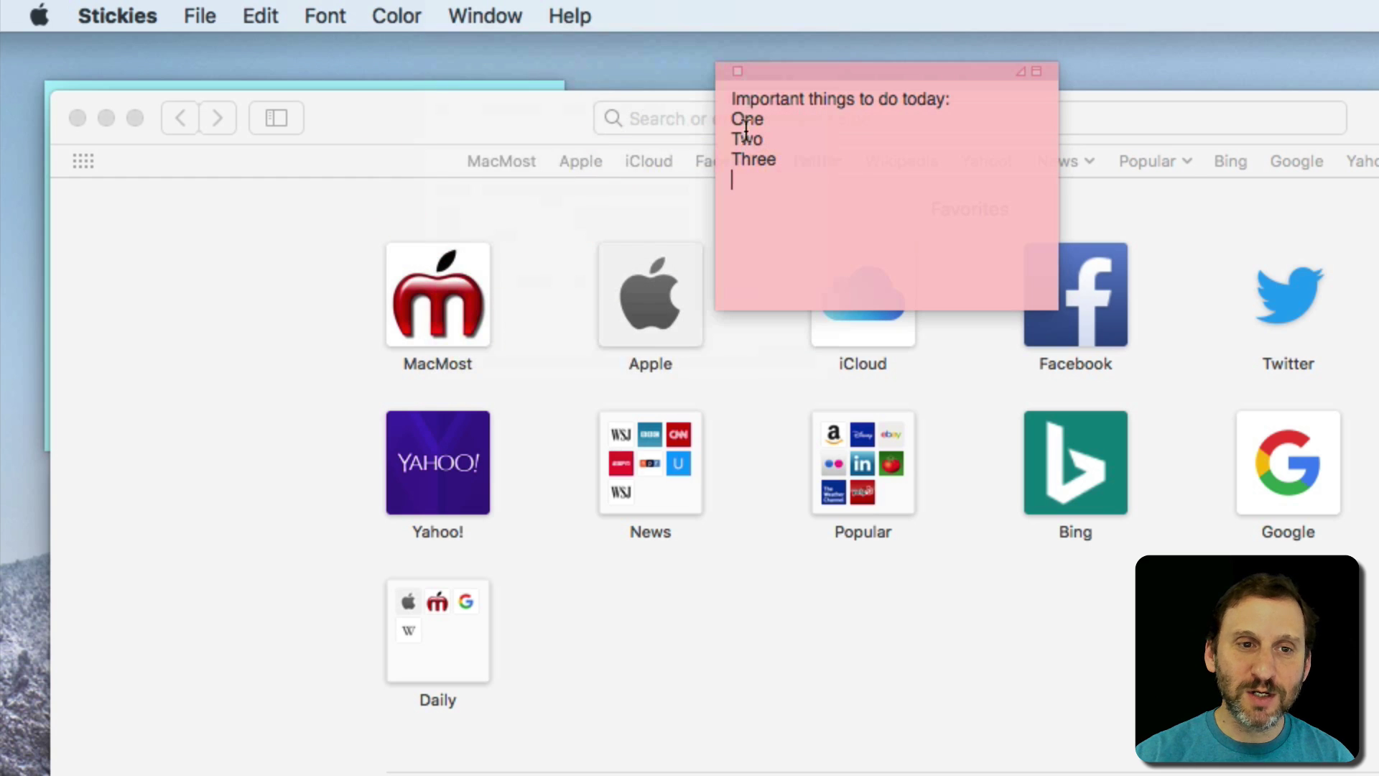
- Reposition Safari behind the see-through note and bring Stickies back to the front
{"action": "left_click_drag", "start_coordinate": [485, 113], "coordinate": [463, 80]}
{"action": "left_click", "coordinate": [700, 16]}
{"action": "left_click", "coordinate": [698, 15]}
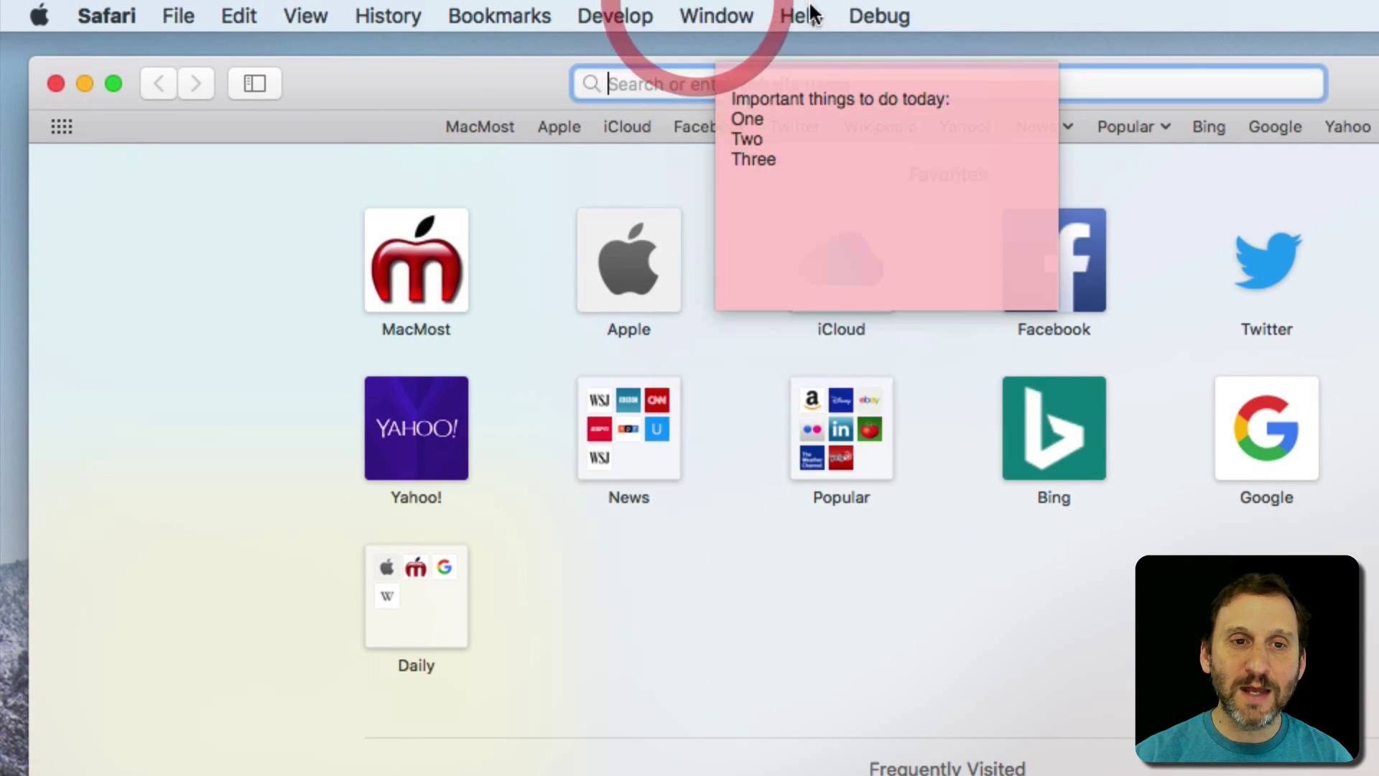
{"action": "left_click", "coordinate": [845, 70]}
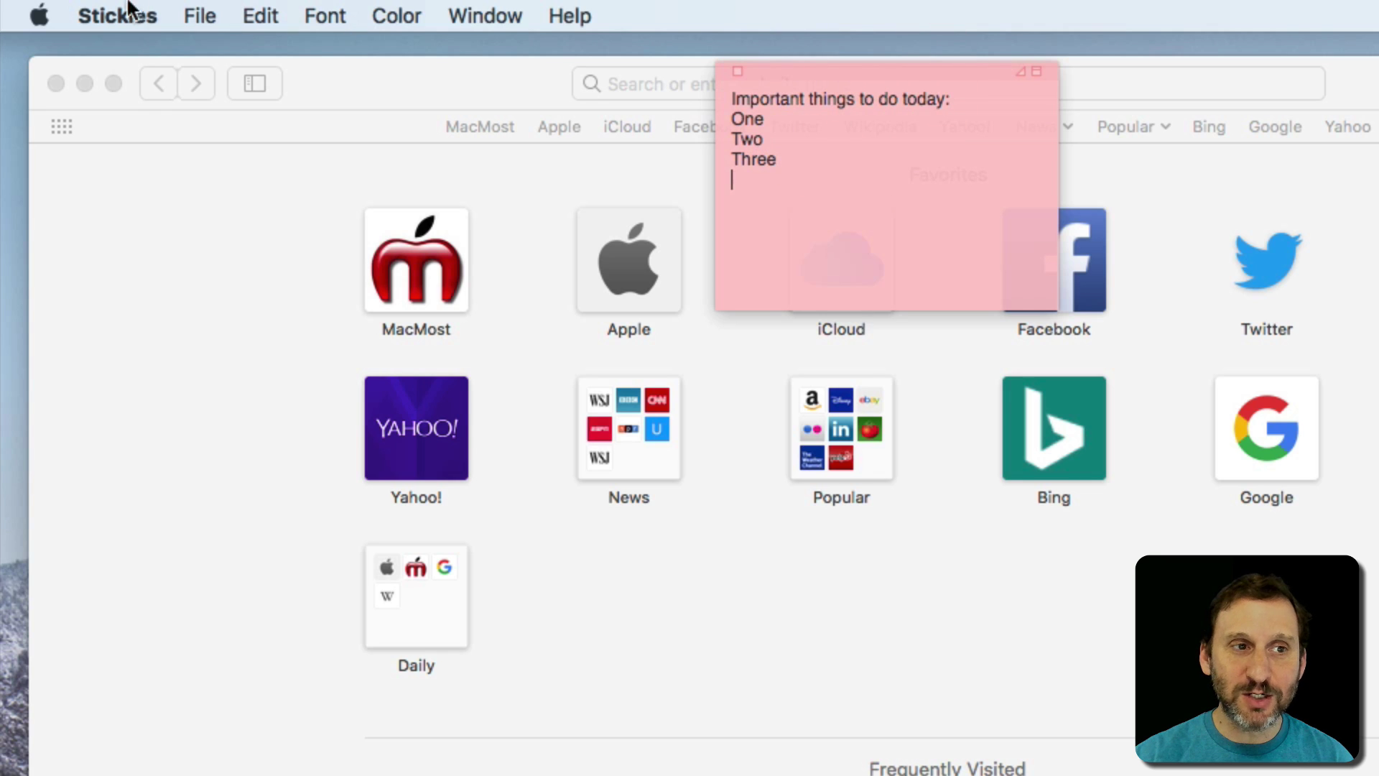
- Turn off Translucent and choose Float on Top again for the pink note
{"action": "left_click", "coordinate": [507, 10]}
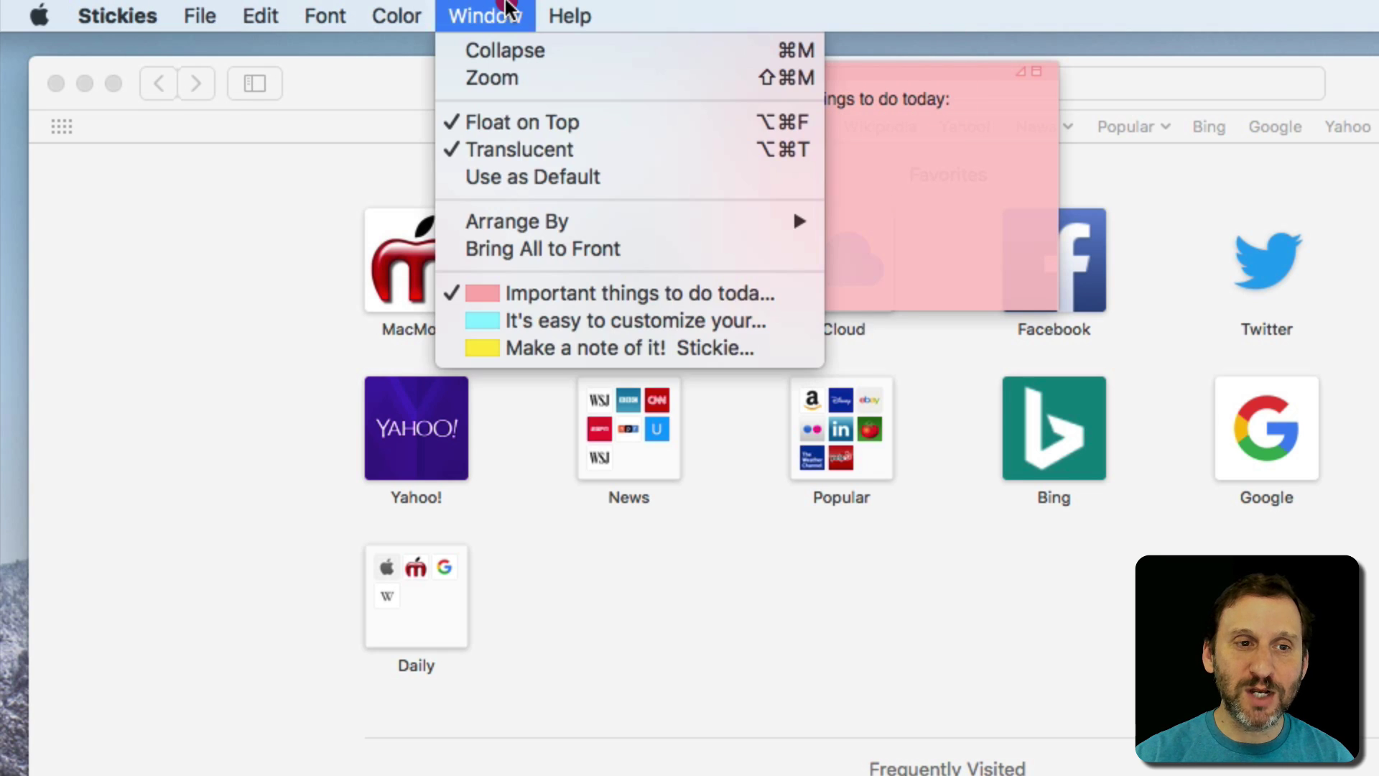
{"action": "left_click", "coordinate": [524, 149]}
{"action": "left_click", "coordinate": [485, 16]}
{"action": "left_click", "coordinate": [530, 122]}
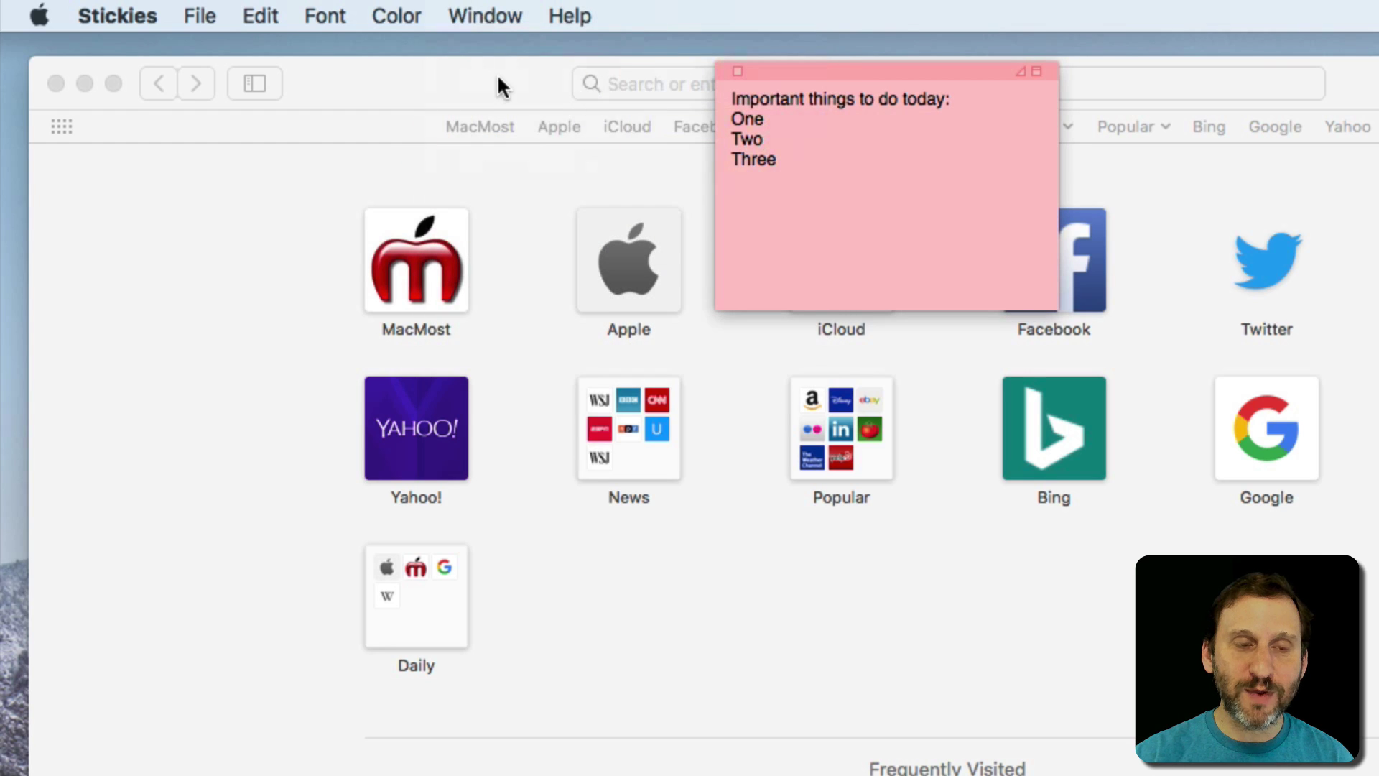
- Move Safari down and drag the pink note lower-left so it overlaps the cyan note
{"action": "left_click_drag", "start_coordinate": [499, 84], "coordinate": [510, 382]}
{"action": "left_click", "coordinate": [454, 112]}
{"action": "left_click", "coordinate": [898, 99]}
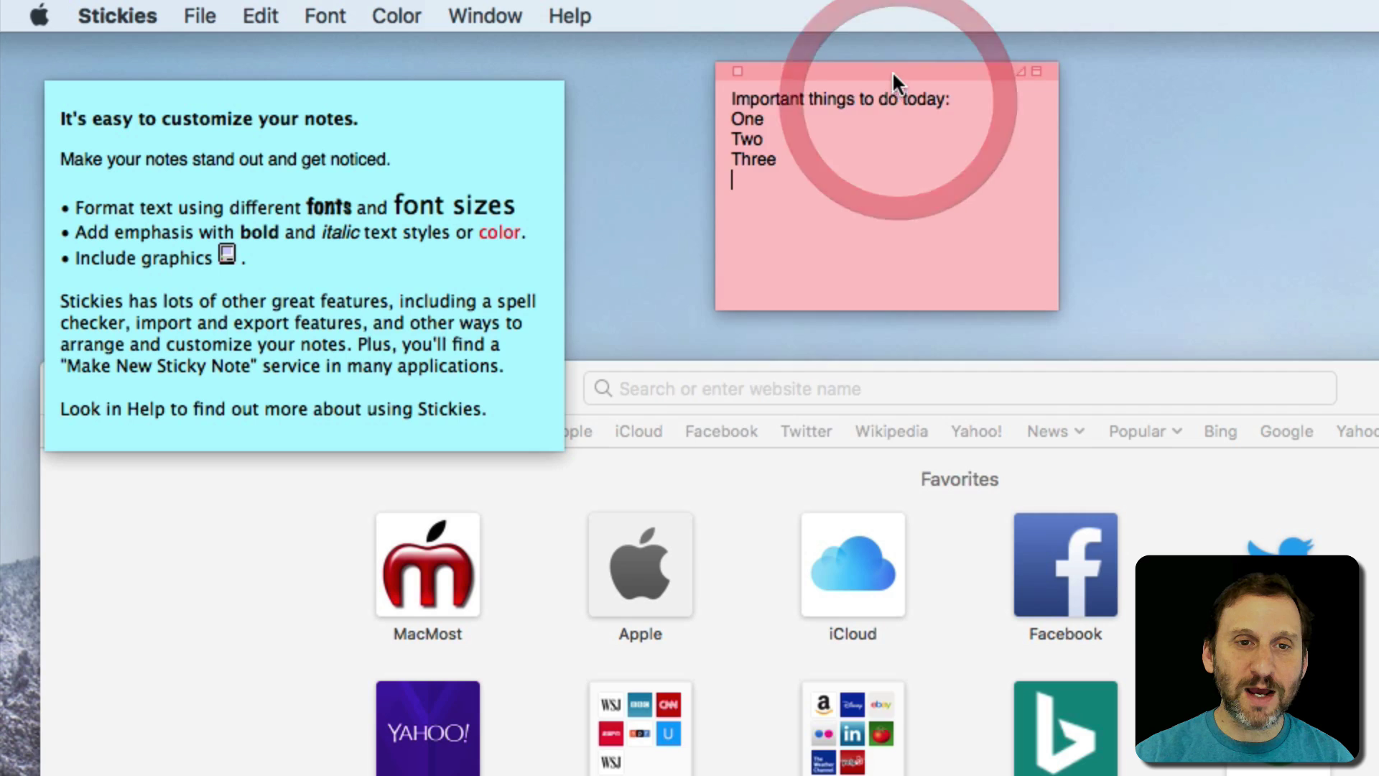
{"action": "left_click_drag", "start_coordinate": [892, 71], "coordinate": [617, 242]}
{"action": "left_click", "coordinate": [501, 80]}
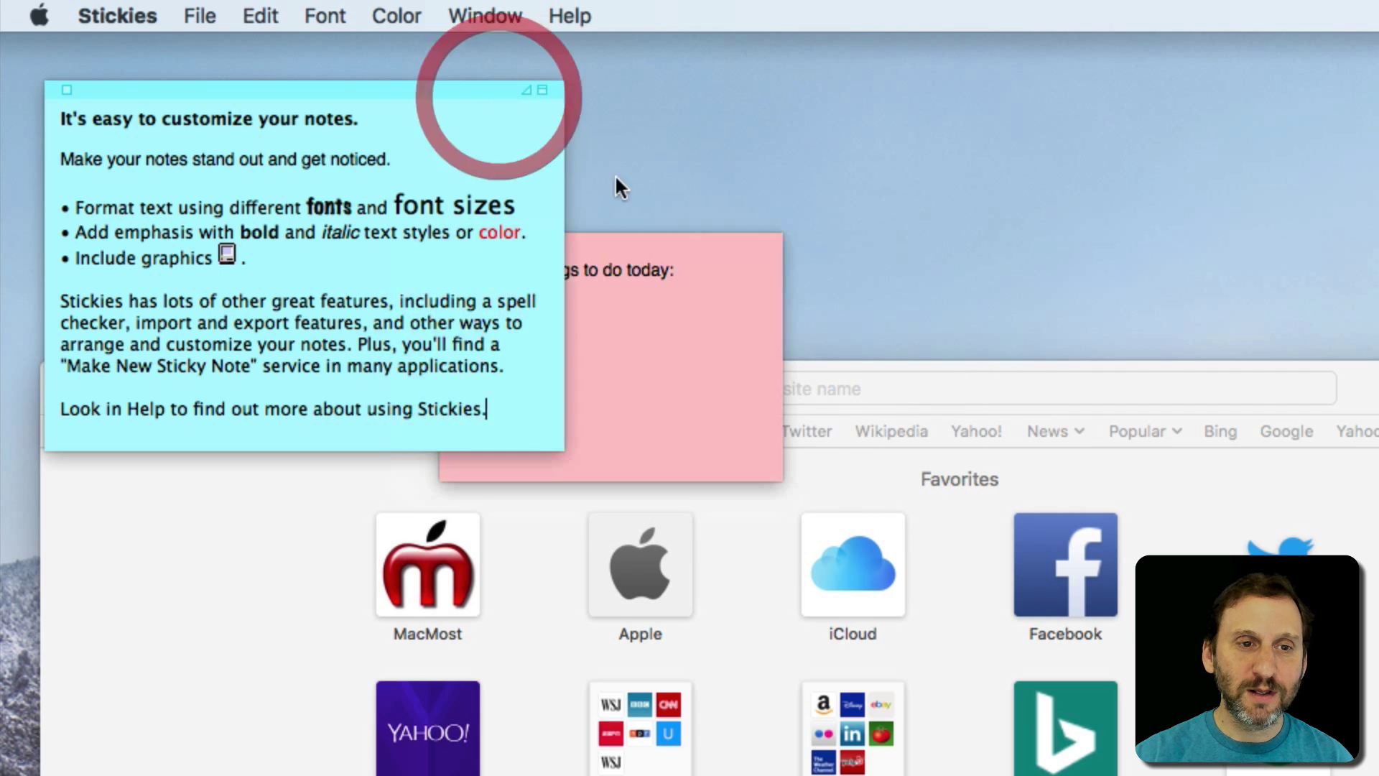
{"action": "left_click", "coordinate": [631, 238]}
{"action": "left_click", "coordinate": [1351, 381]}
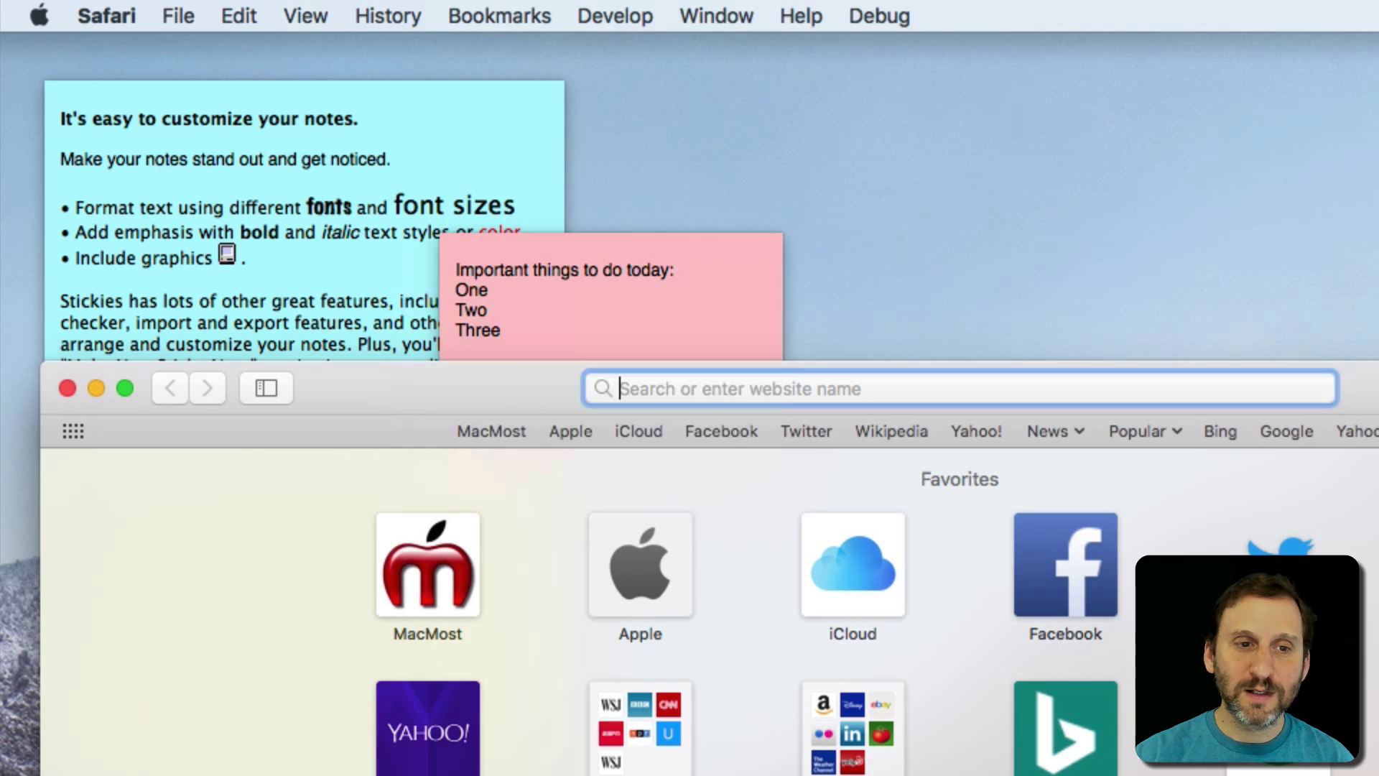
{"action": "left_click", "coordinate": [509, 240]}
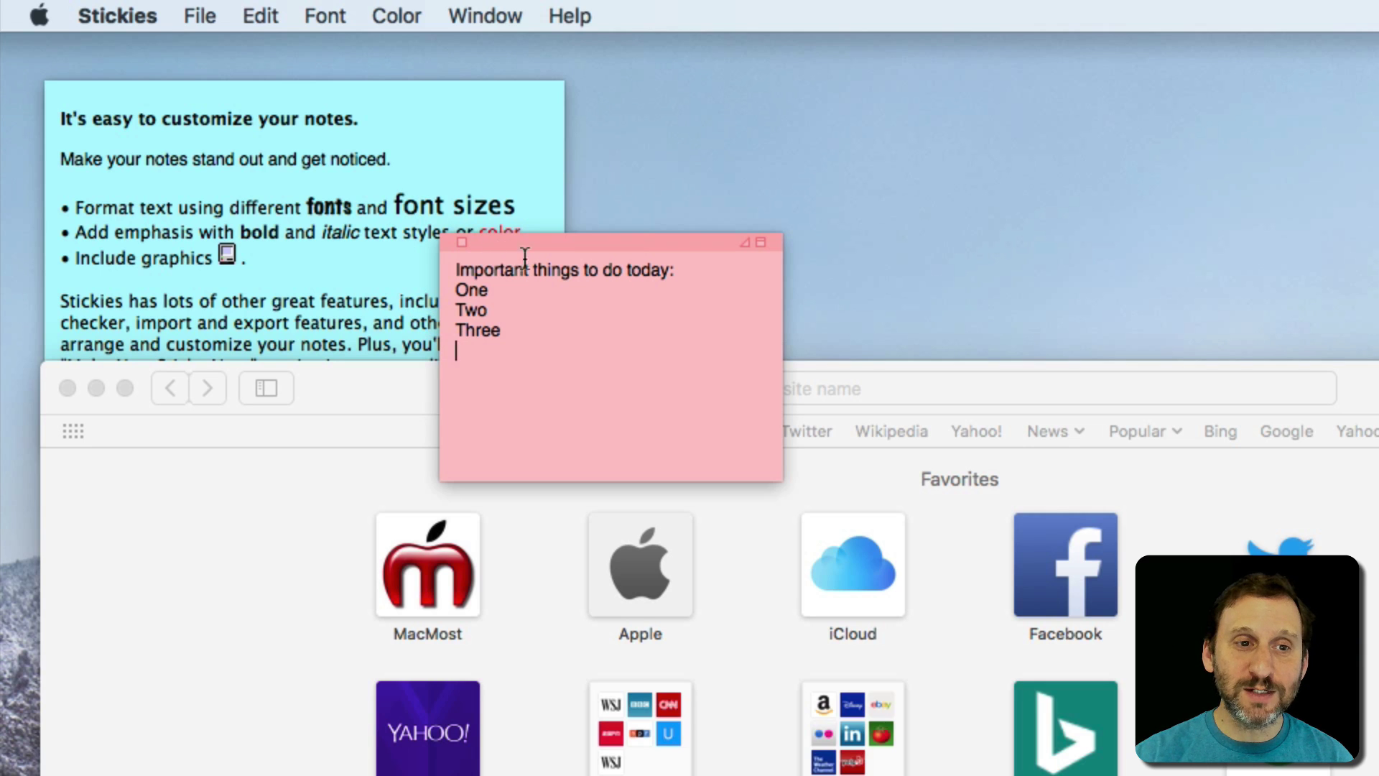
{"action": "left_click_drag", "start_coordinate": [531, 244], "coordinate": [459, 299]}
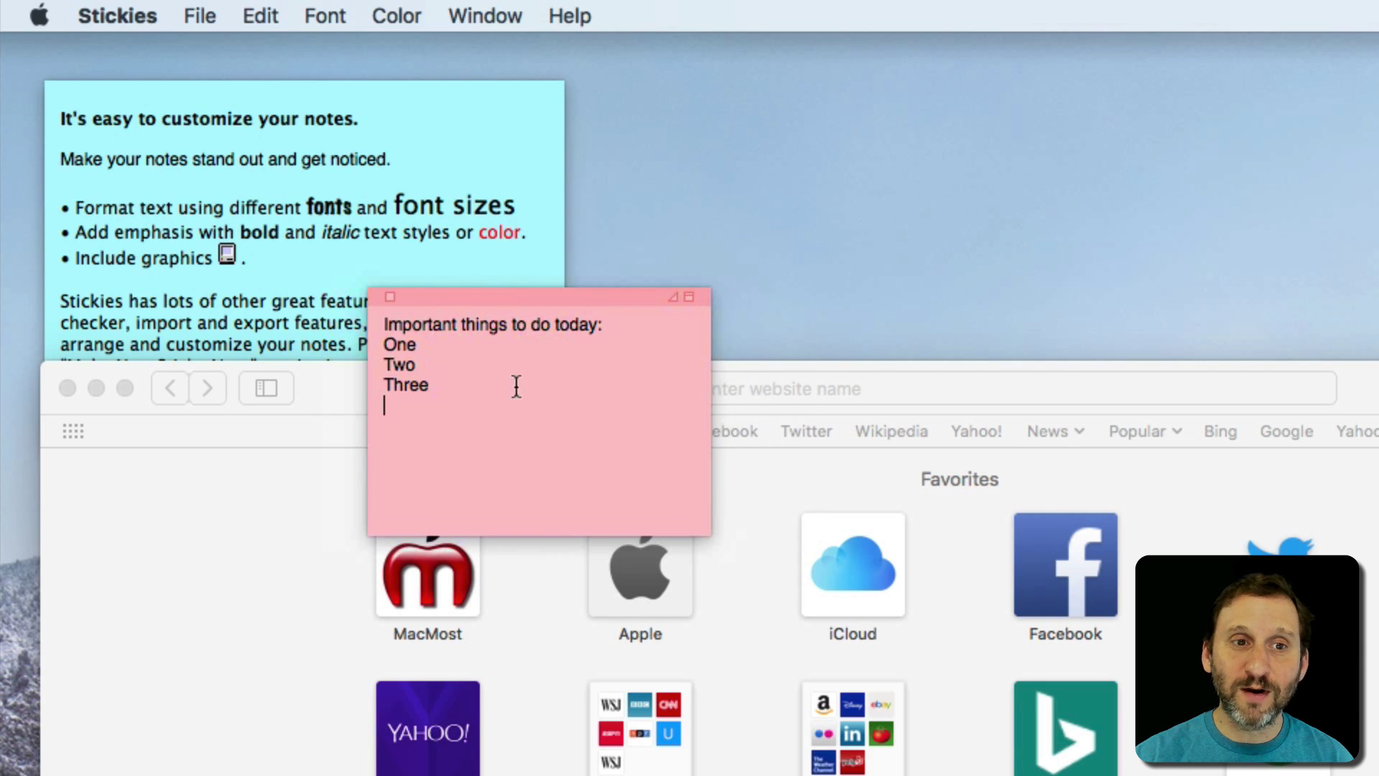
- Collapse and expand the pink note several times, move it near the top, and select 'Two'
{"action": "left_click", "coordinate": [539, 272]}
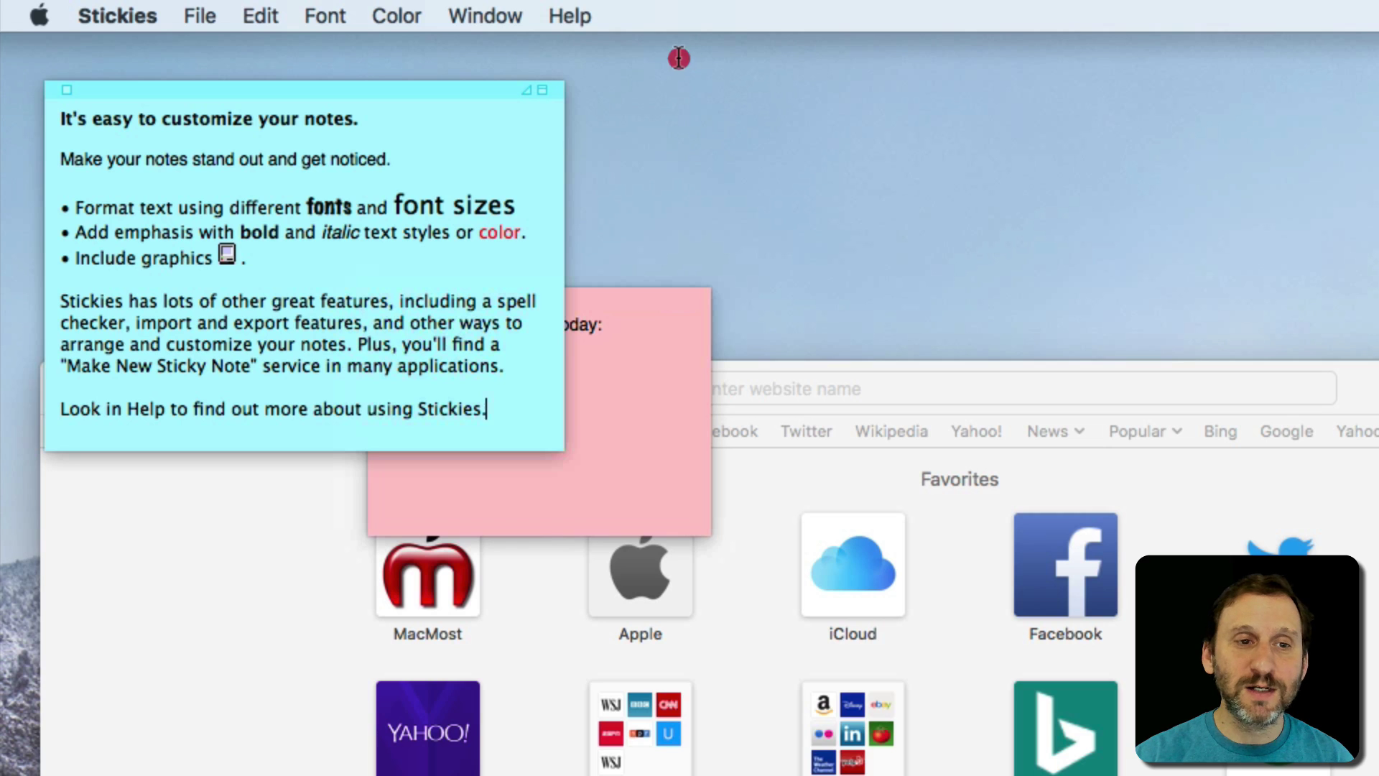
{"action": "double_click", "coordinate": [617, 296]}
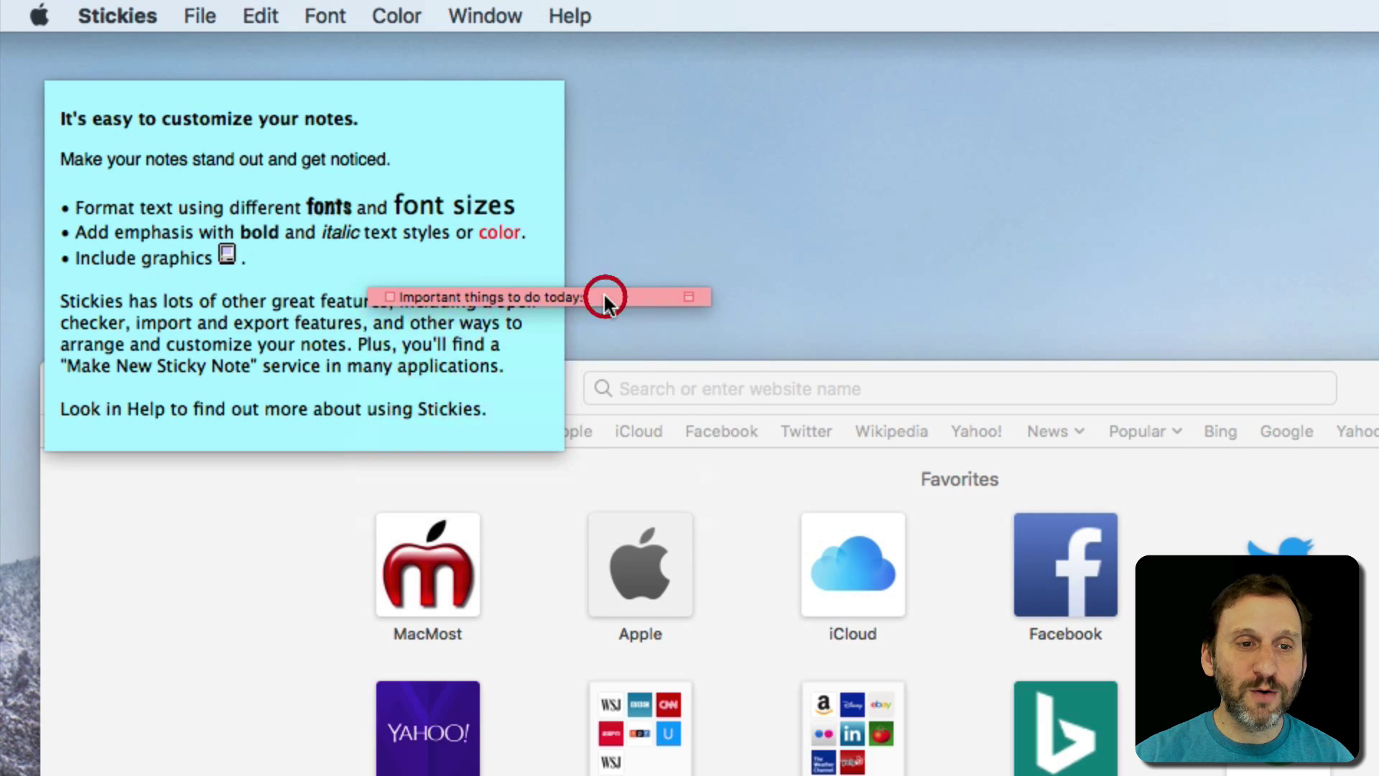
{"action": "double_click", "coordinate": [620, 294]}
{"action": "double_click", "coordinate": [568, 299]}
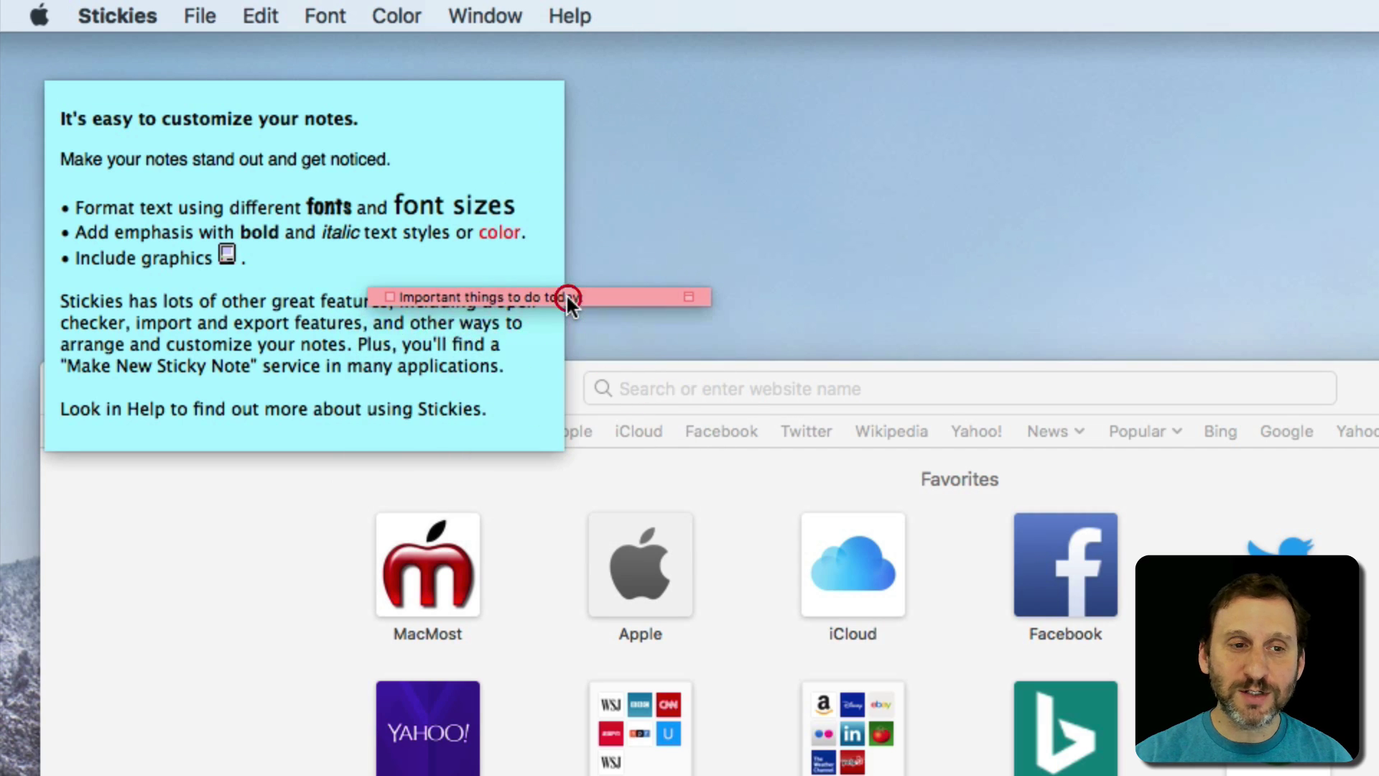
{"action": "double_click", "coordinate": [567, 296]}
{"action": "left_click", "coordinate": [687, 295]}
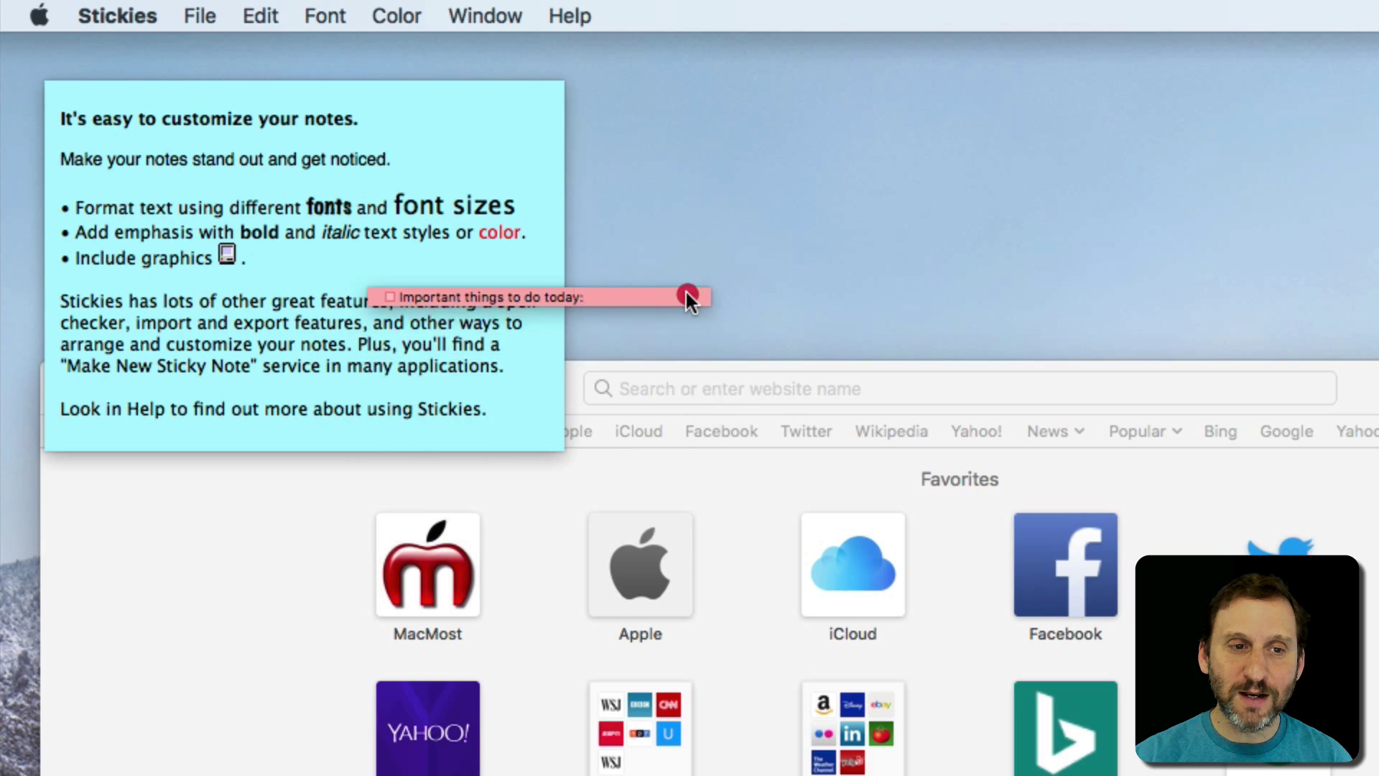
{"action": "double_click", "coordinate": [546, 294]}
{"action": "left_click_drag", "start_coordinate": [546, 295], "coordinate": [609, 102]}
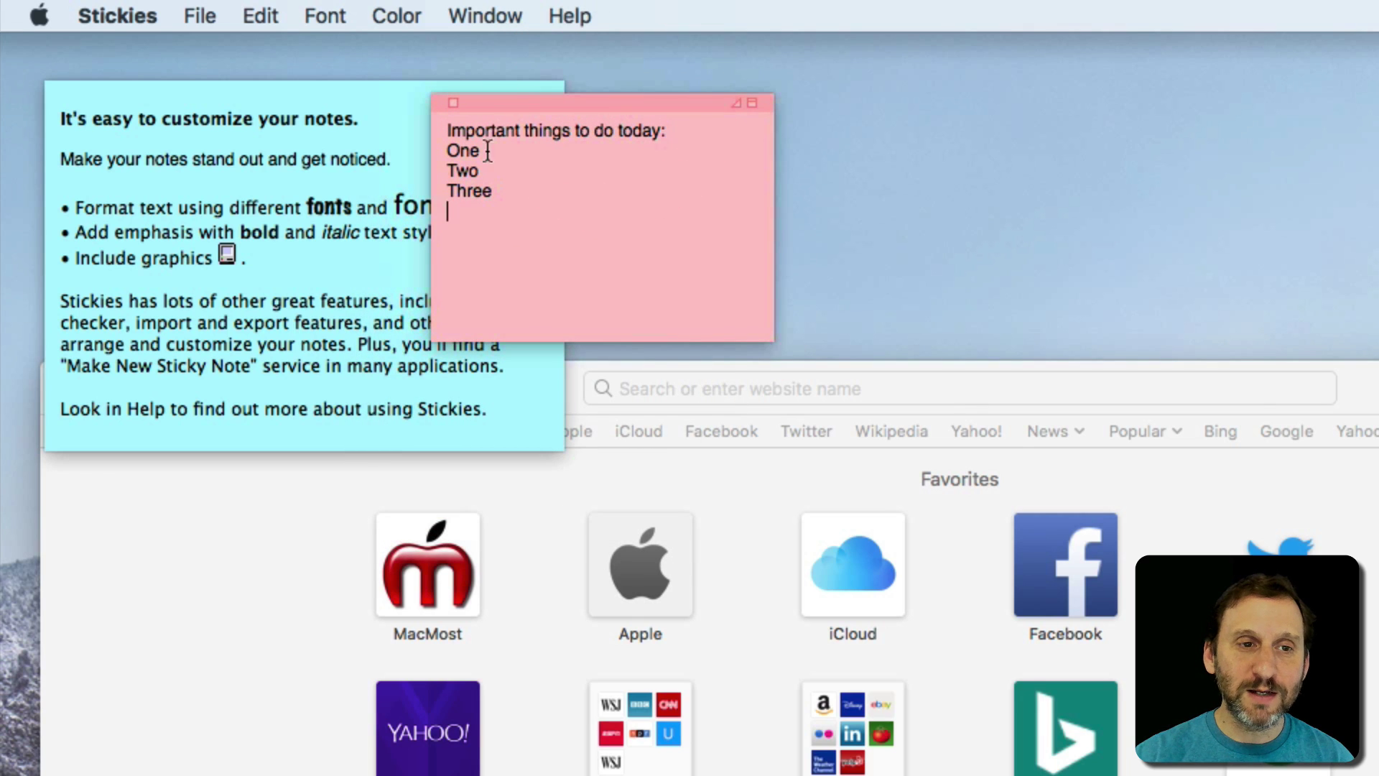
{"action": "double_click", "coordinate": [461, 171]}
- Make the word 'Two' bold with Font > Bold
{"action": "left_click", "coordinate": [326, 16]}
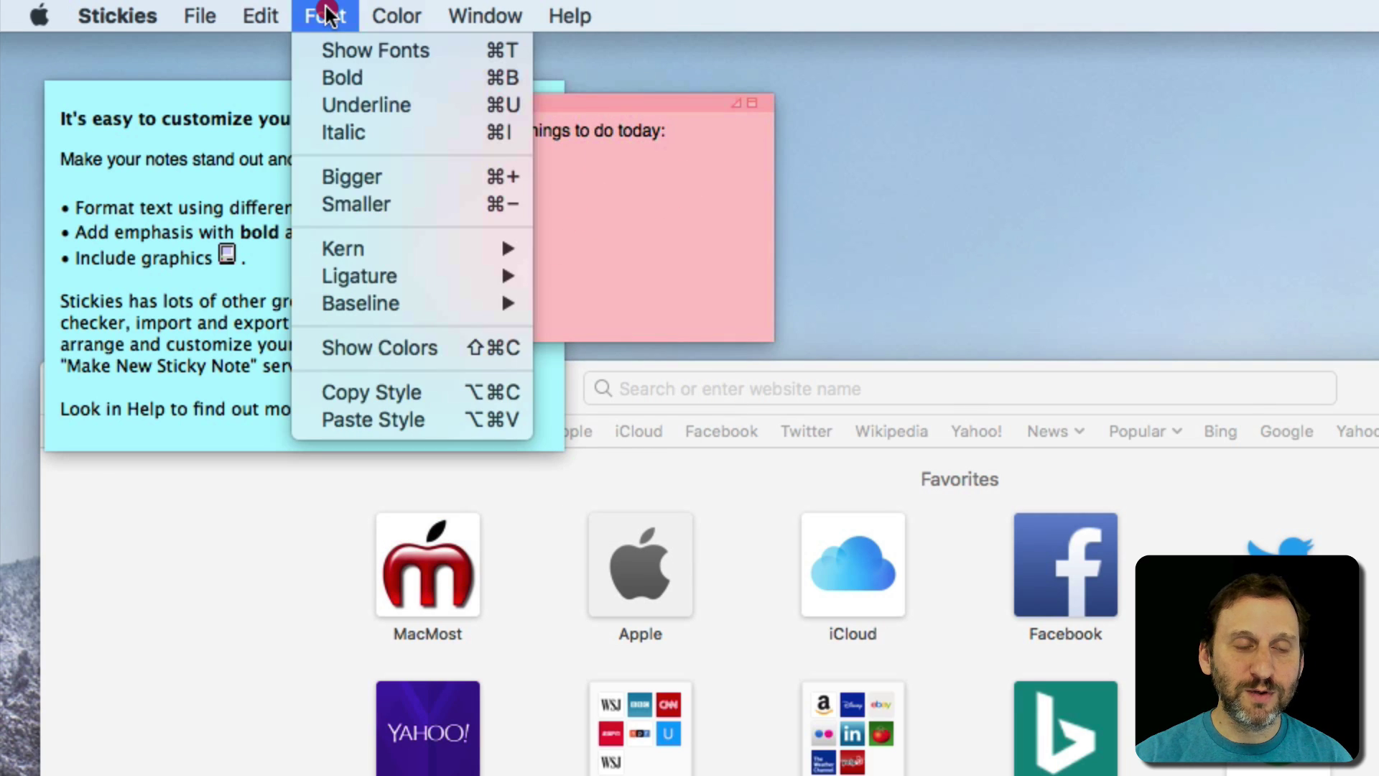
{"action": "left_click", "coordinate": [363, 79]}
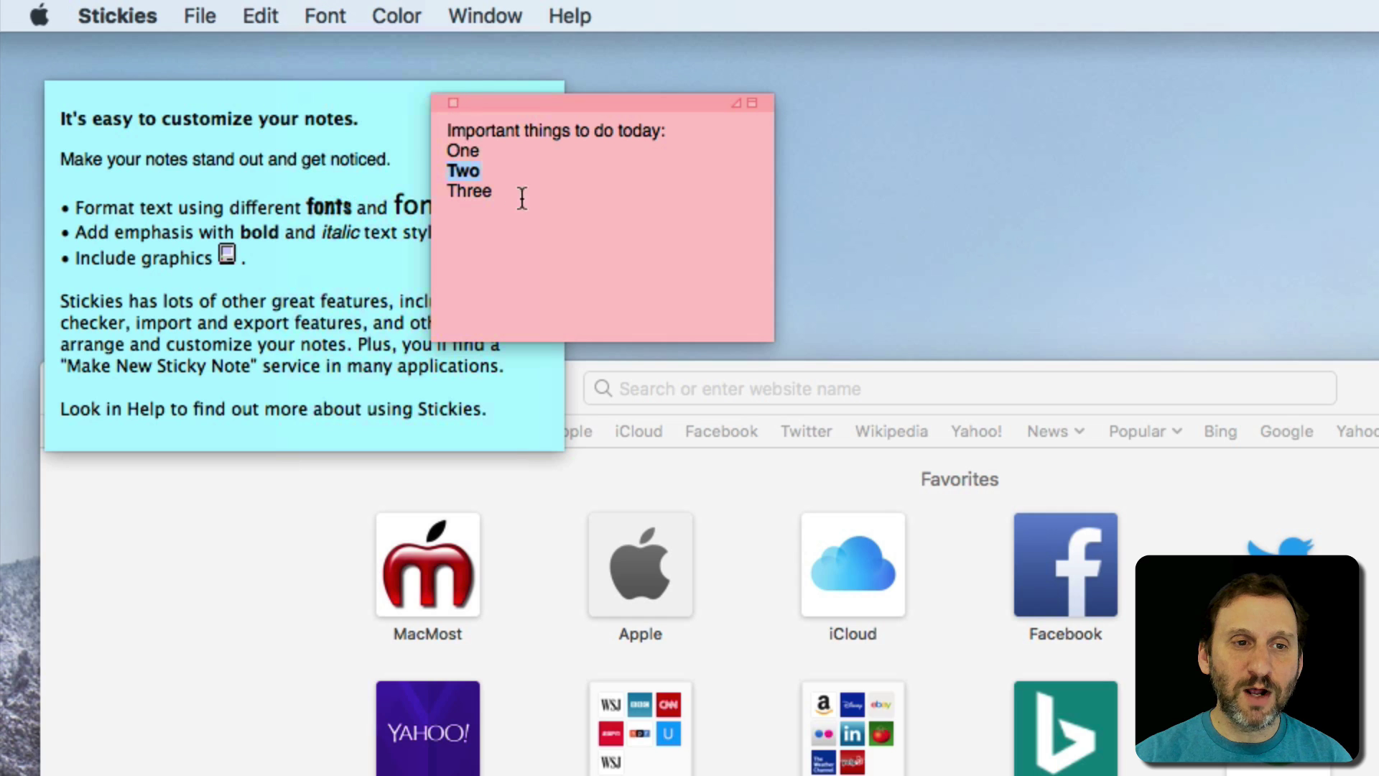
{"action": "left_click", "coordinate": [373, 270]}
{"action": "mouse_move", "coordinate": [224, 258]}
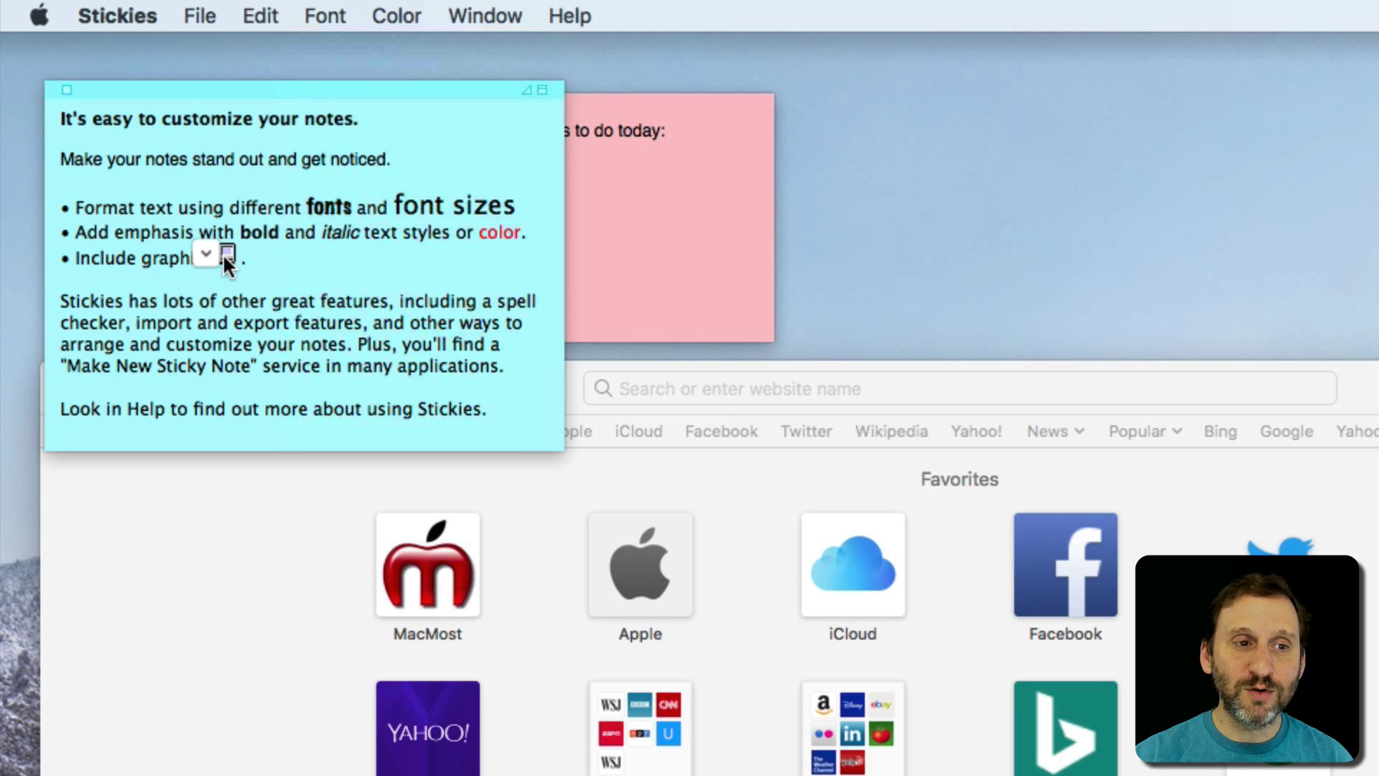
{"action": "left_click", "coordinate": [676, 242]}
- Select 'Three' and give it a light blue colour from the Show Colors wheel
{"action": "double_click", "coordinate": [463, 191]}
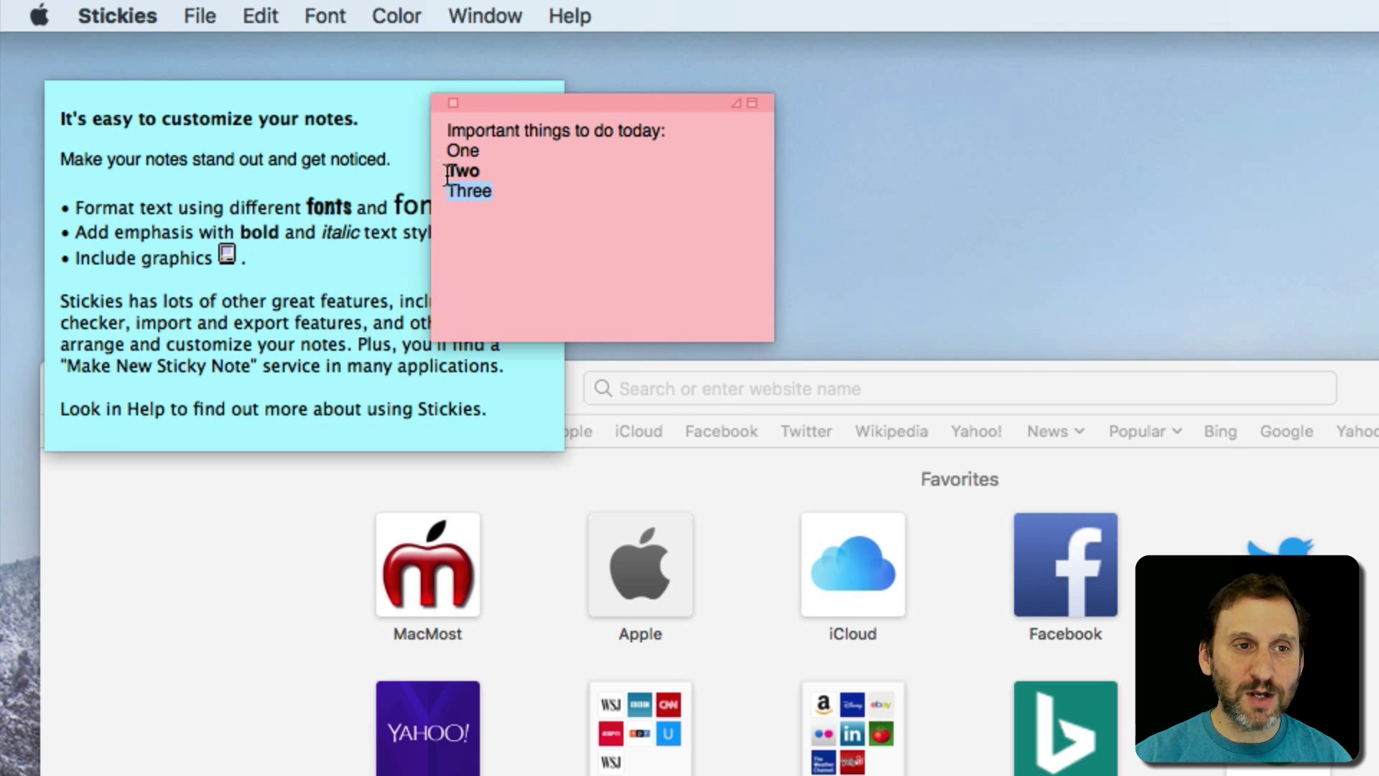
{"action": "left_click", "coordinate": [327, 14]}
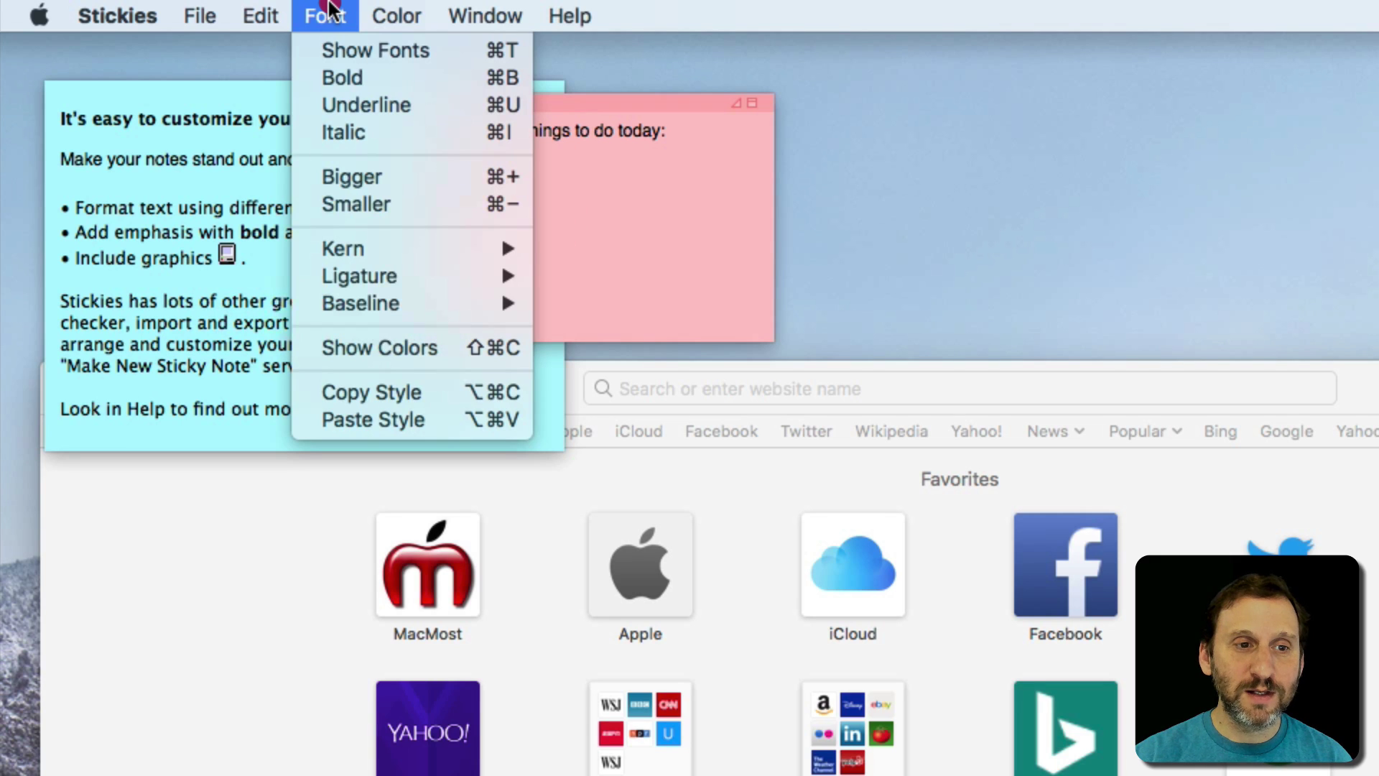
{"action": "left_click", "coordinate": [419, 349]}
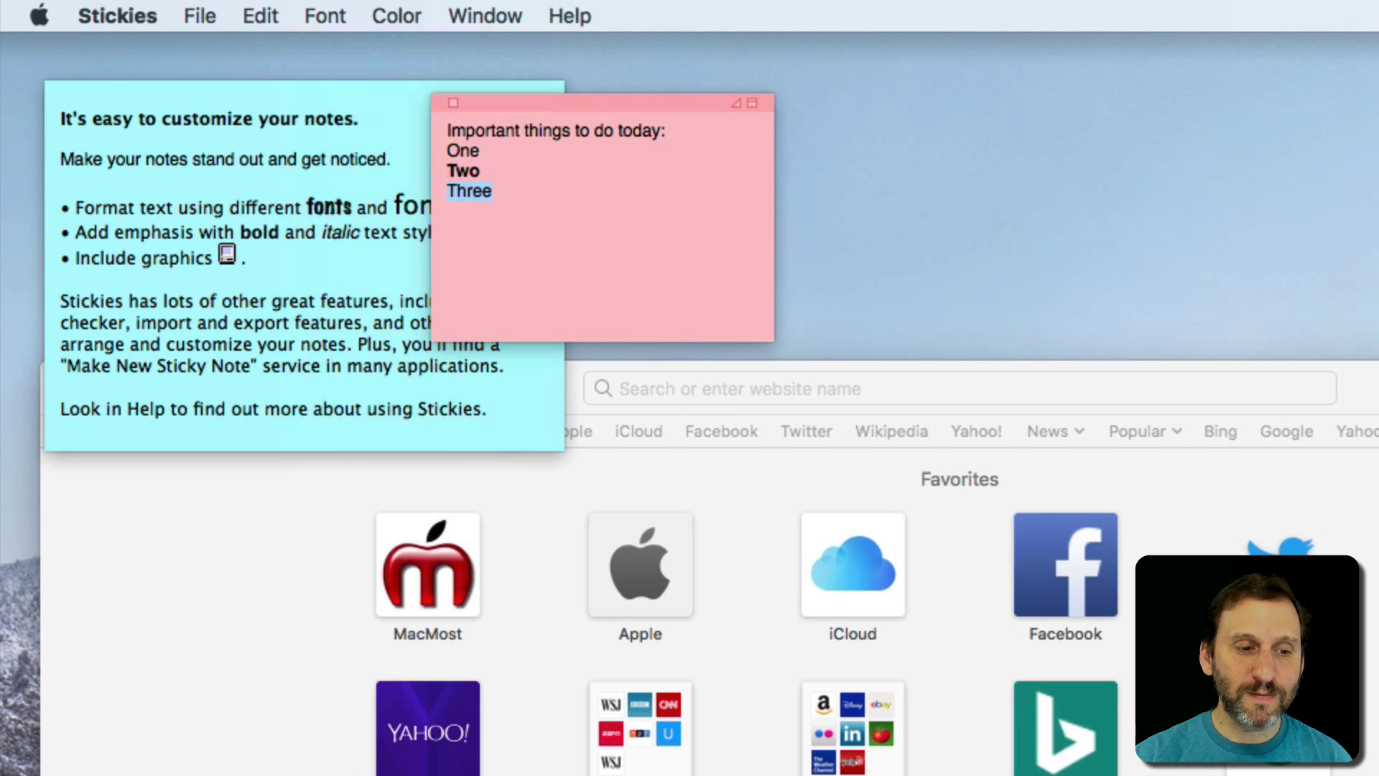
{"action": "left_click", "coordinate": [1041, 345]}
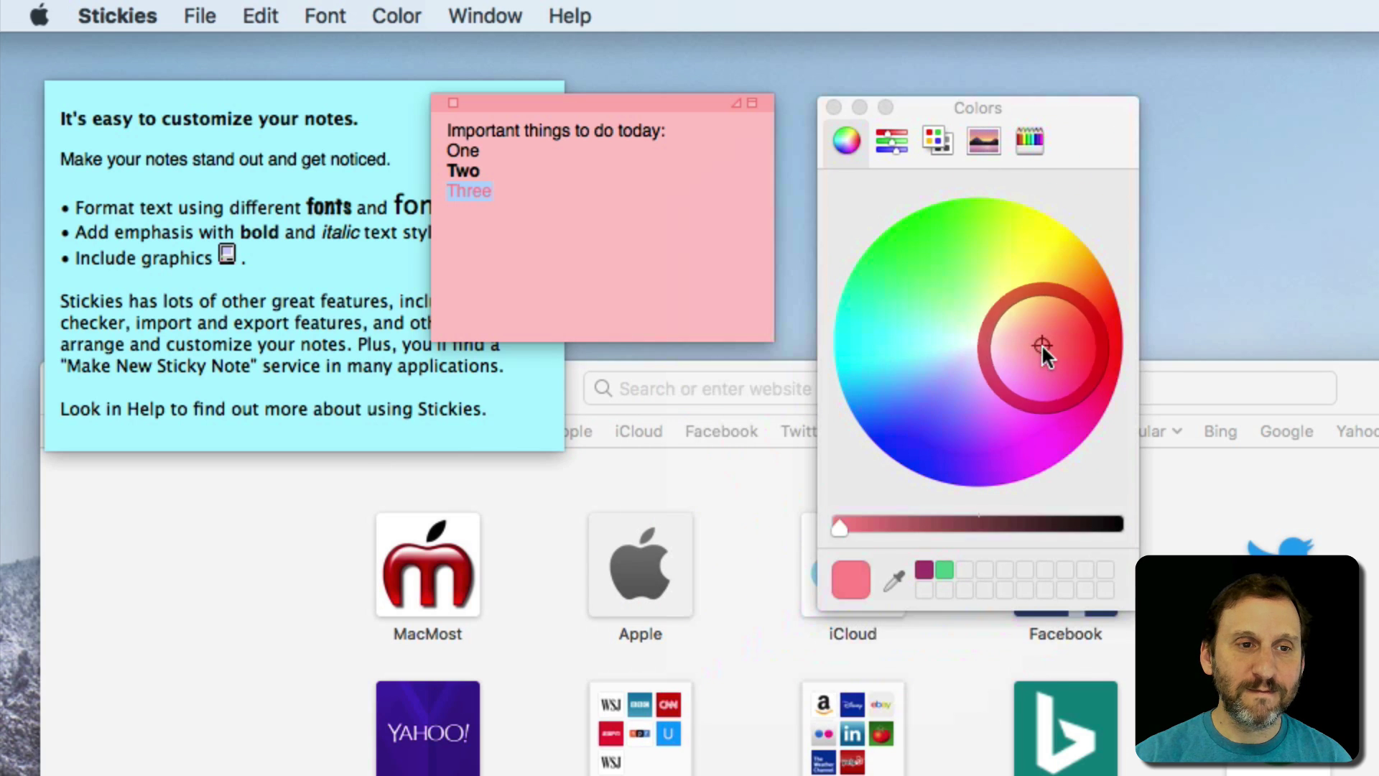
{"action": "left_click", "coordinate": [833, 107]}
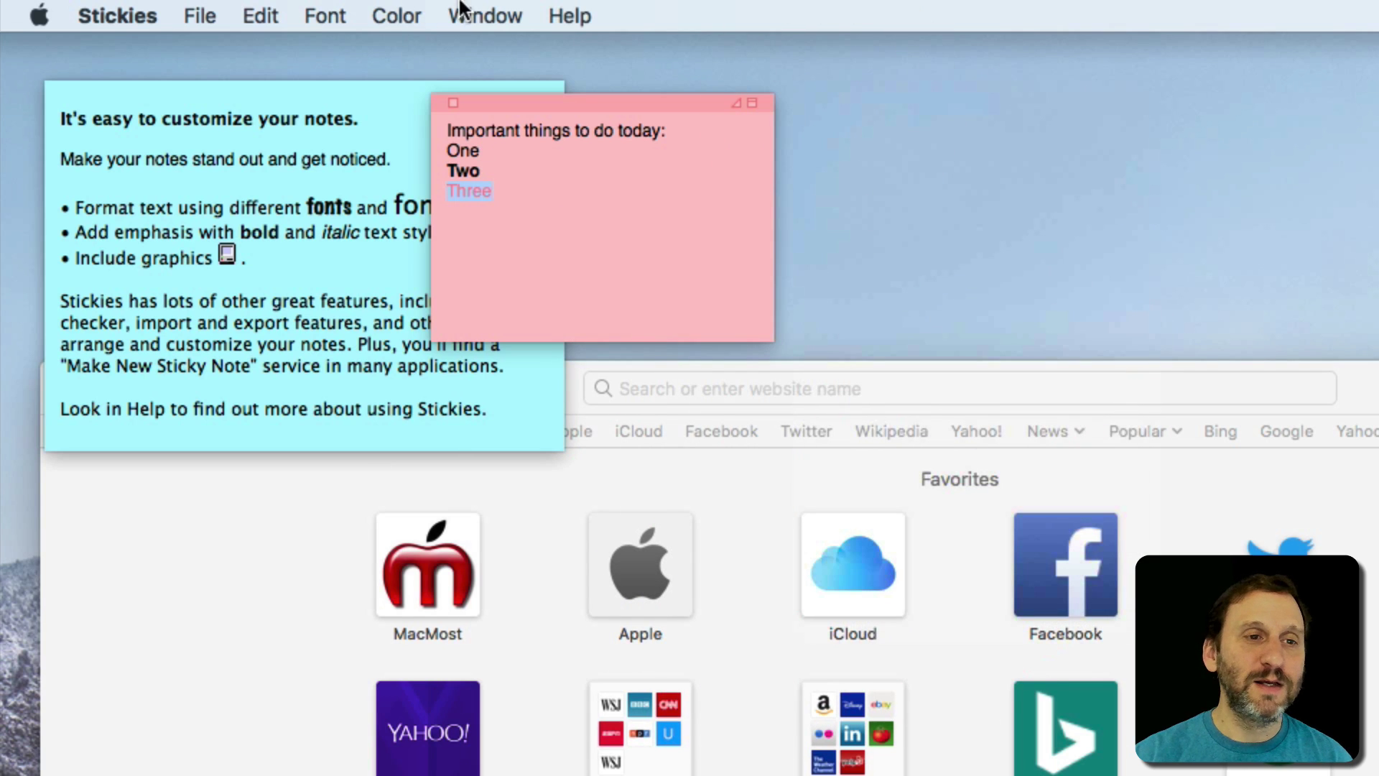
- Drag the formatted pink note up and right beside the cyan note, then fine-tune its position
{"action": "left_click_drag", "start_coordinate": [608, 102], "coordinate": [760, 87]}
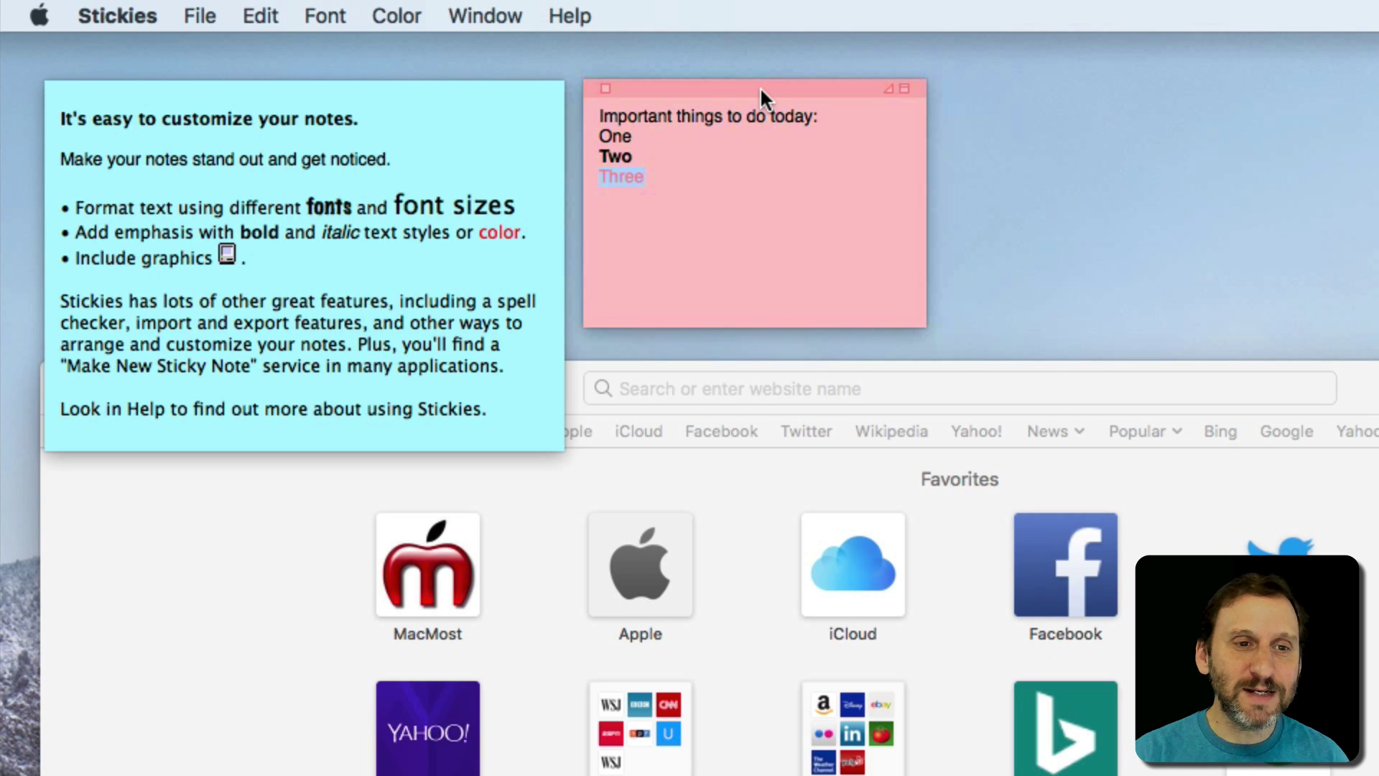
{"action": "mouse_move", "coordinate": [760, 87]}
{"action": "left_mouse_down"}
{"action": "mouse_move", "coordinate": [786, 166]}
{"action": "mouse_move", "coordinate": [752, 68]}
{"action": "left_mouse_up"}
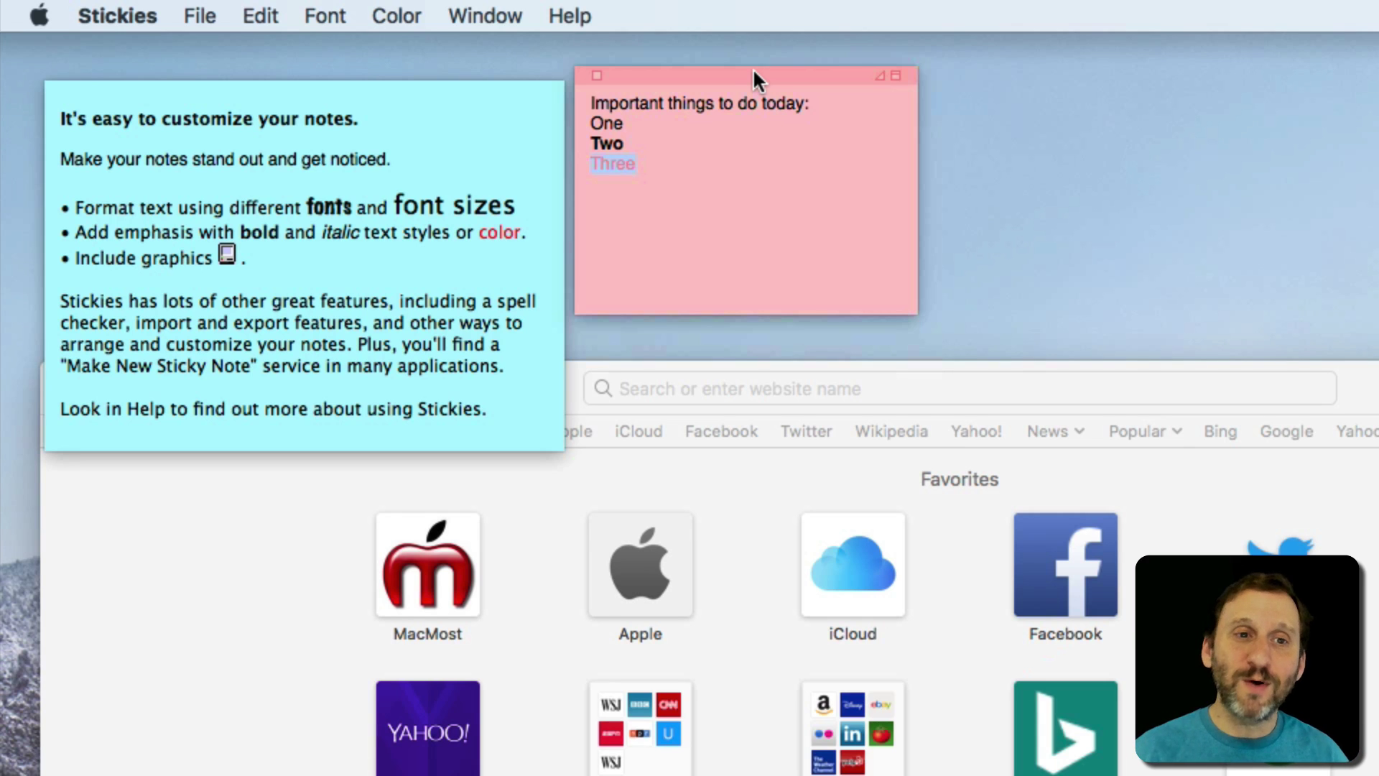
- Nudge the pink note right, back left, then slightly right again near the top
{"action": "left_click_drag", "start_coordinate": [748, 71], "coordinate": [829, 74]}
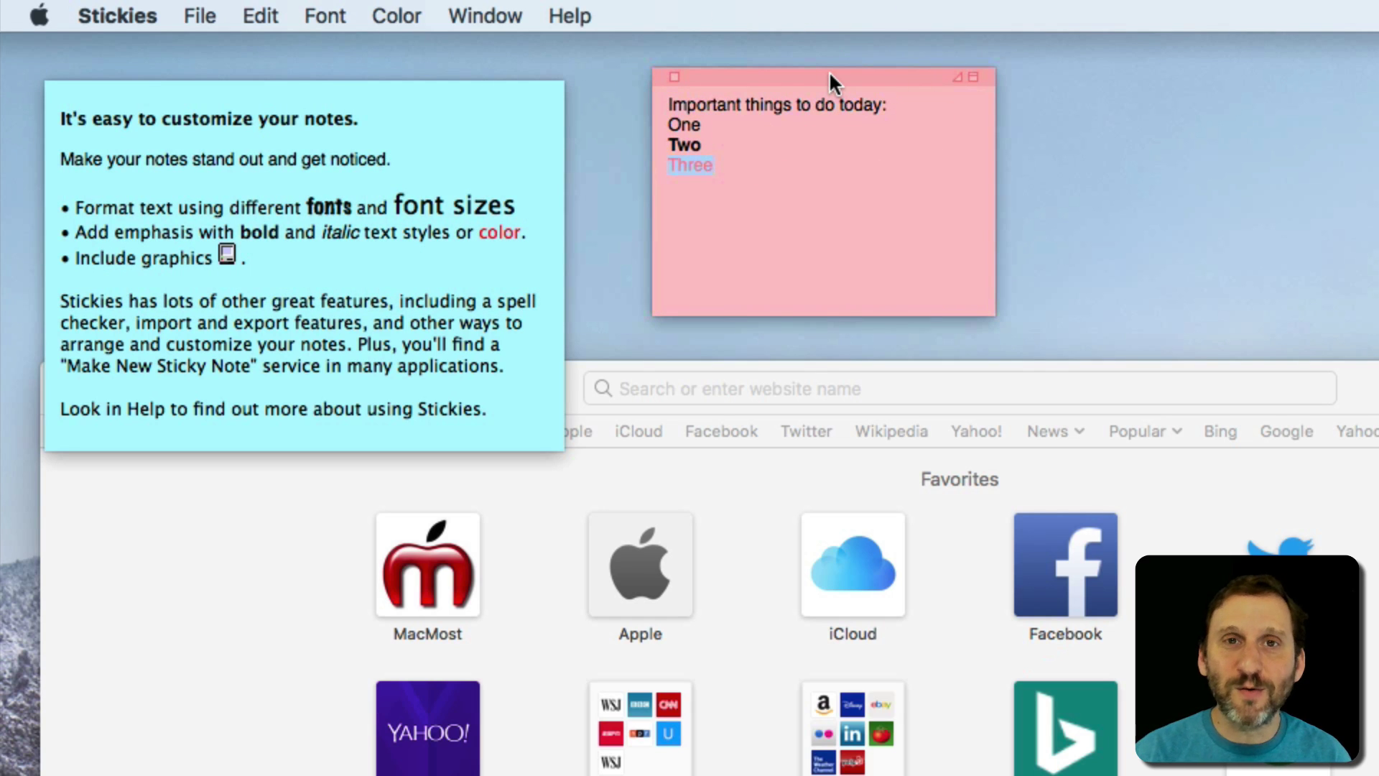
{"action": "left_click_drag", "start_coordinate": [829, 70], "coordinate": [755, 75]}
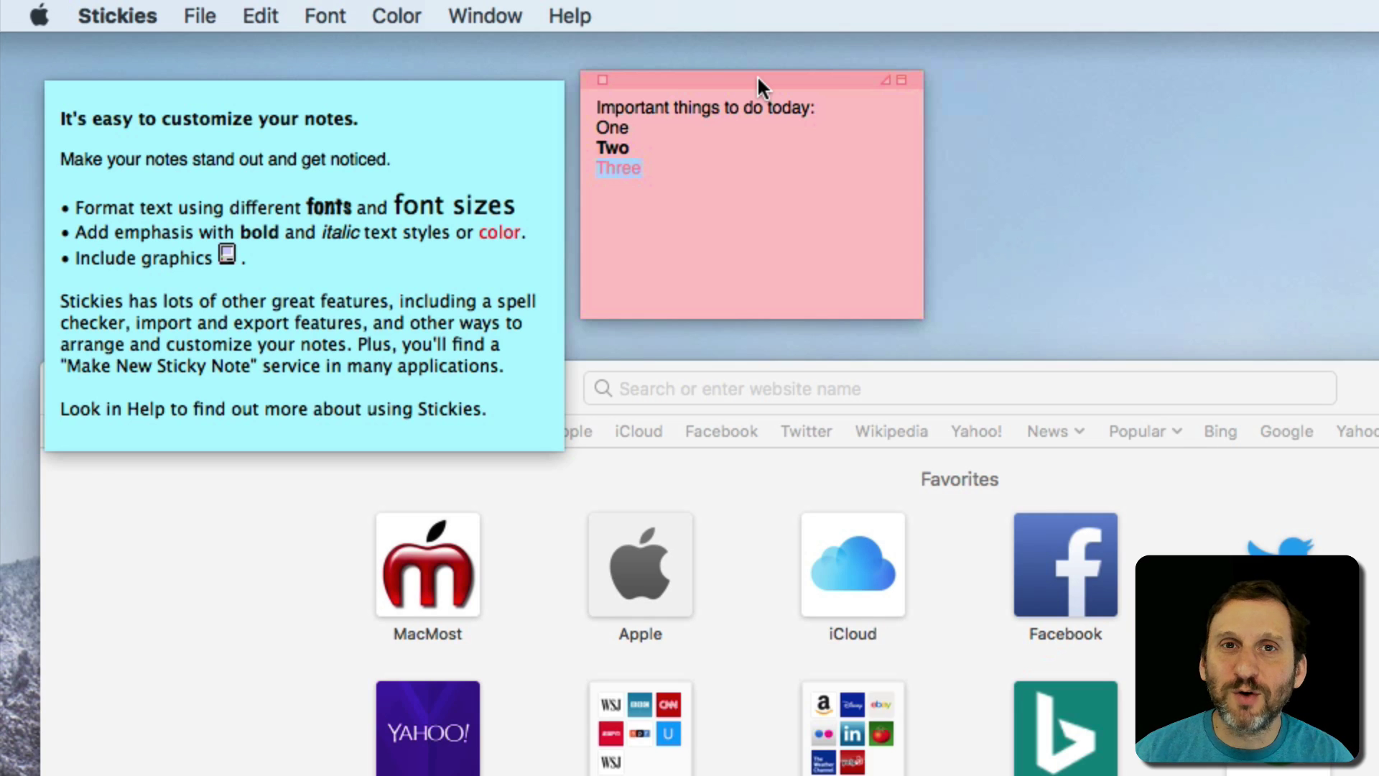
{"action": "left_click_drag", "start_coordinate": [757, 78], "coordinate": [797, 73]}
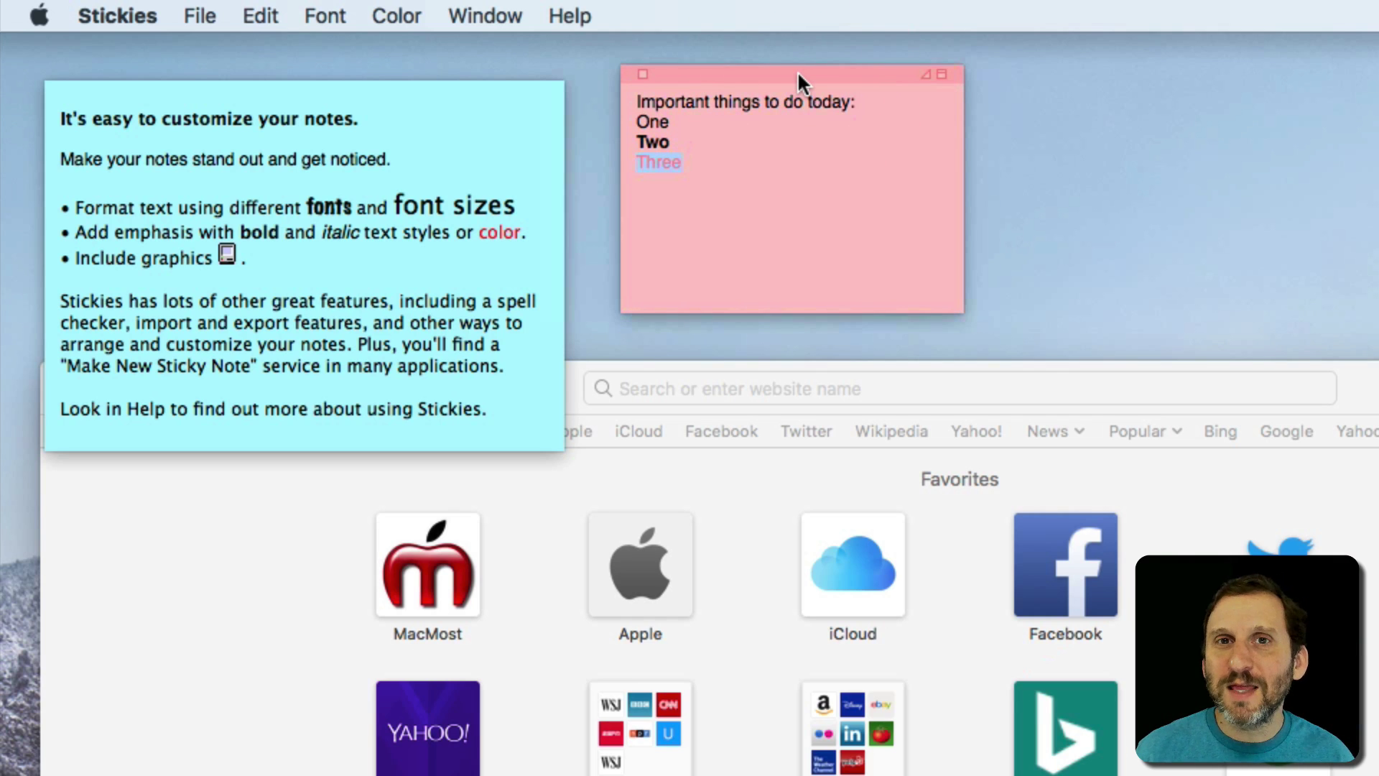